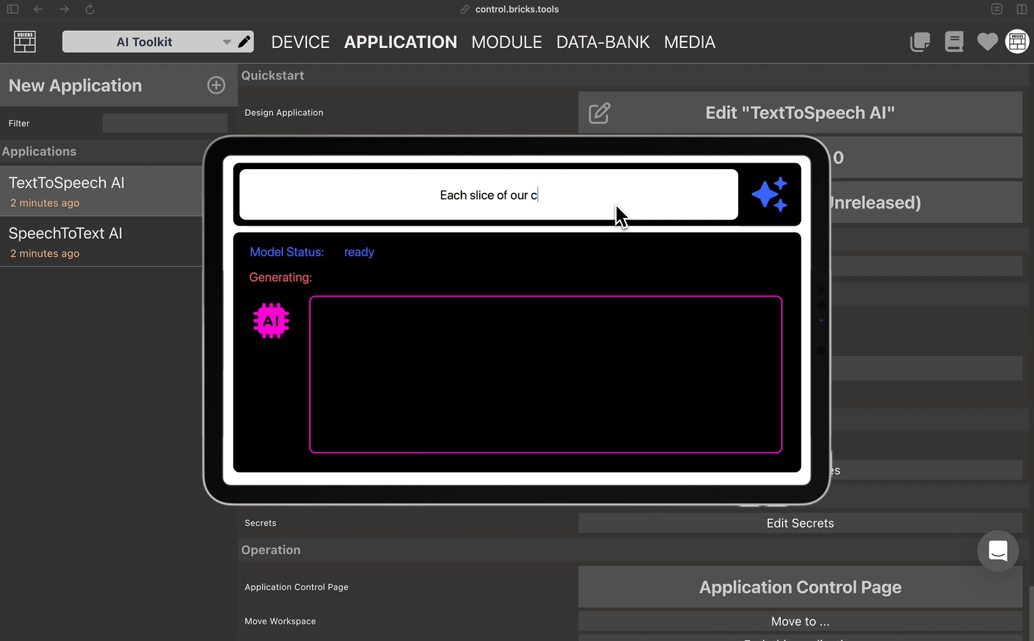
Generate AI completions in the demo app for the prompts "Each slice of our cheesecake," and "Our new release".
left_click(771, 197)
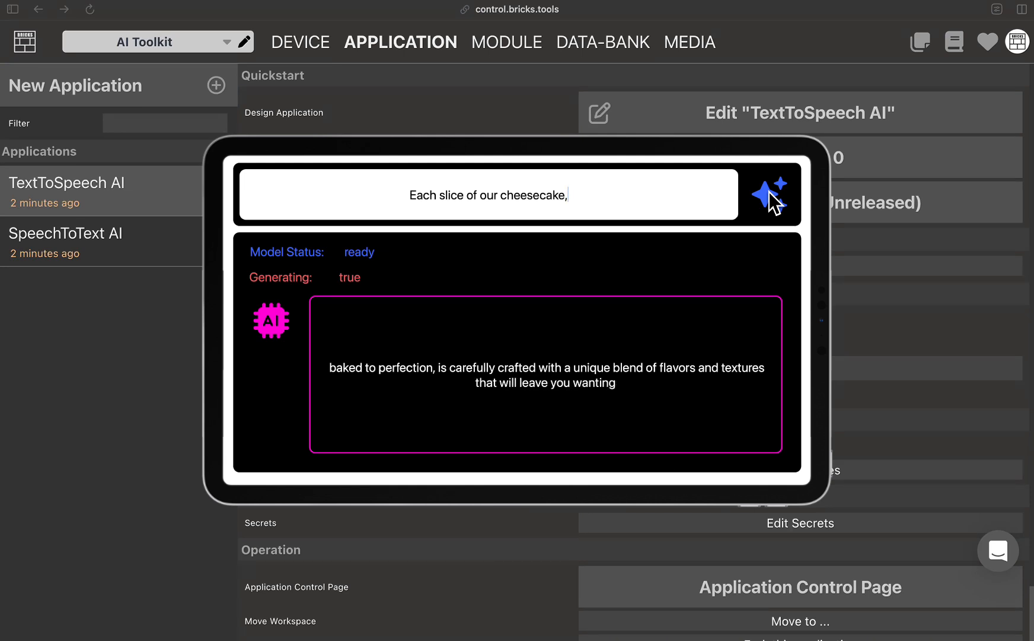
triple_click(591, 207)
type("Our new release")
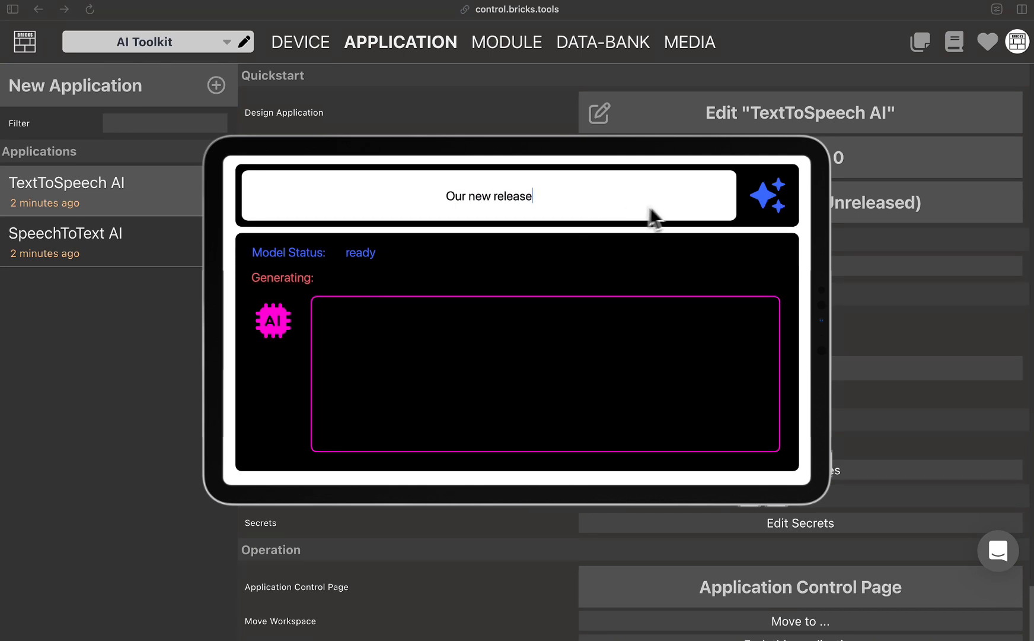
left_click(766, 195)
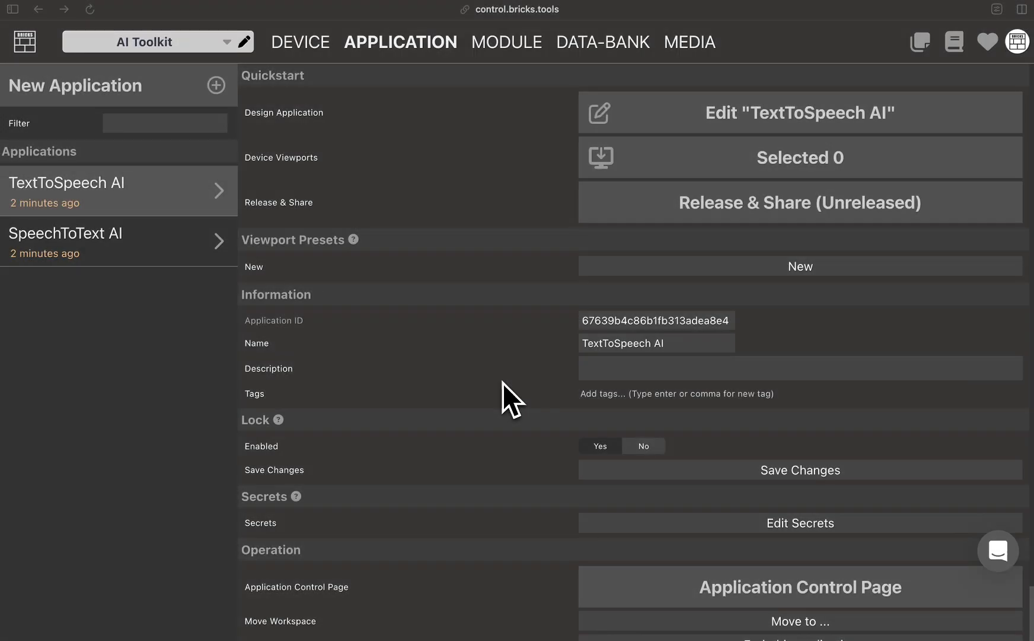
Create a new application named "LargeLanguageModel AI" with the default layout grid.
left_click(217, 86)
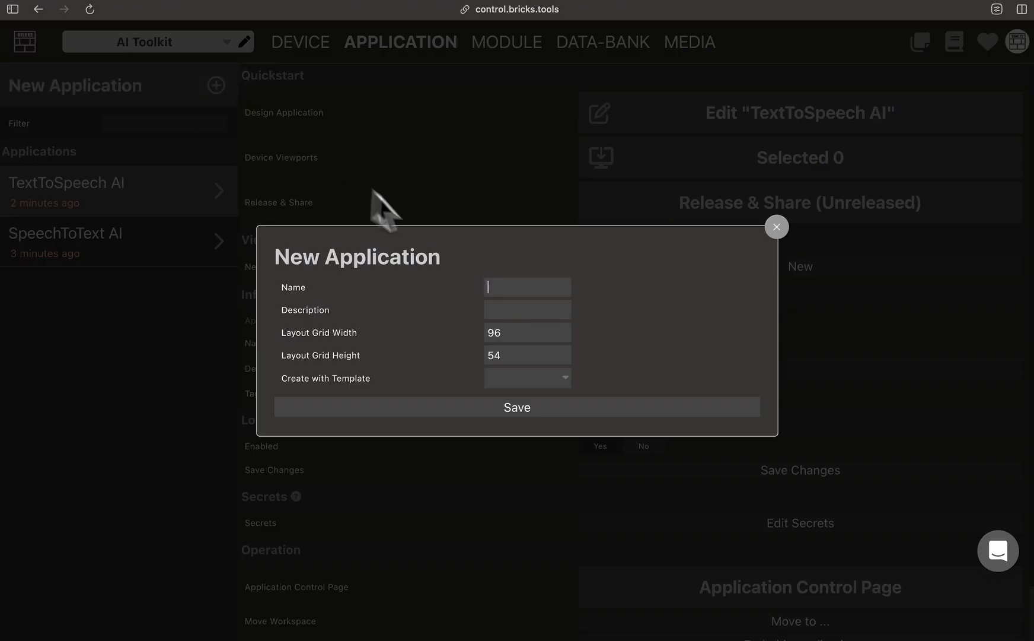
type("Lar")
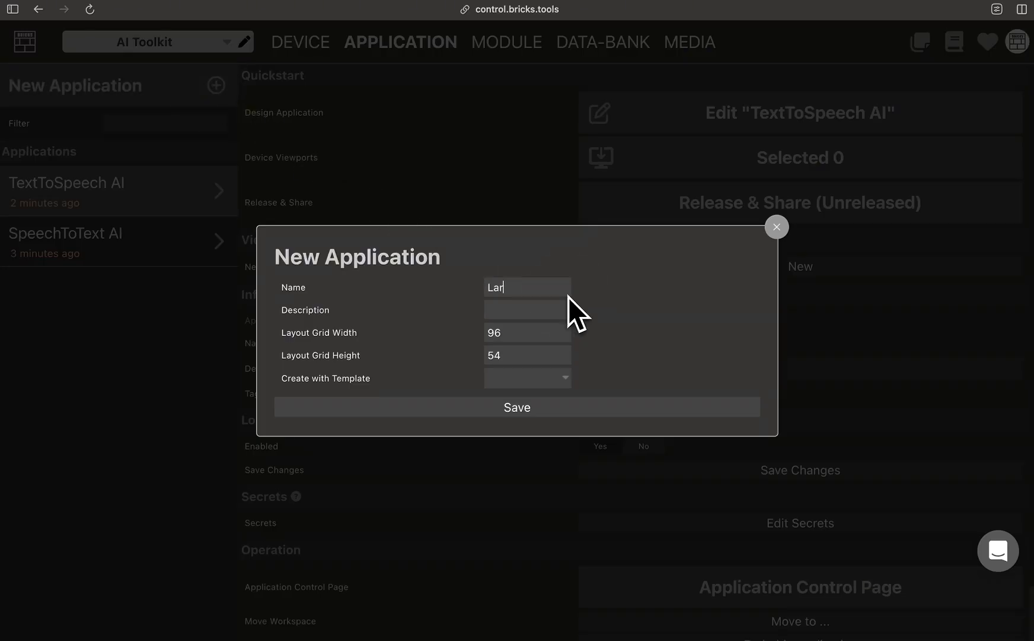
type("geLanguageModel AI")
left_click(564, 401)
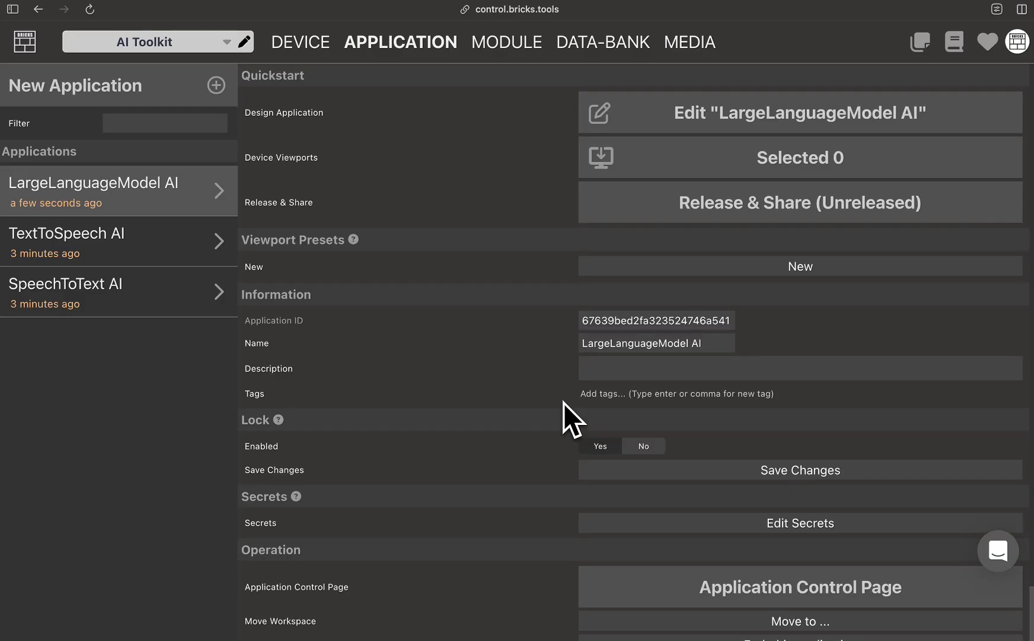
Open the LargeLanguageModel AI application for design and enable UNSTABLE features in its application options.
left_click(669, 131)
left_click(612, 306)
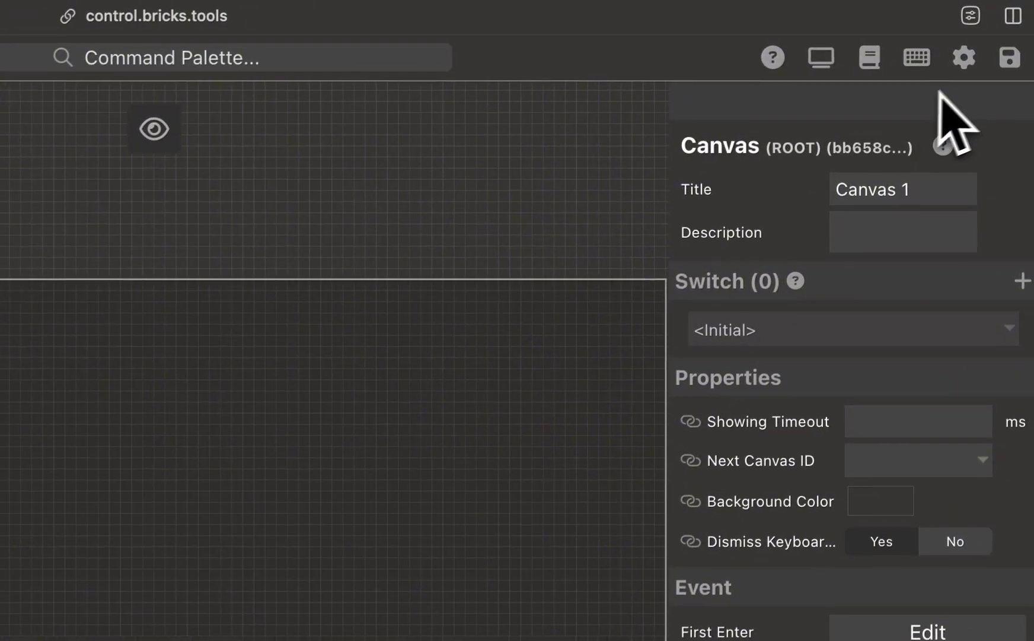
left_click(964, 57)
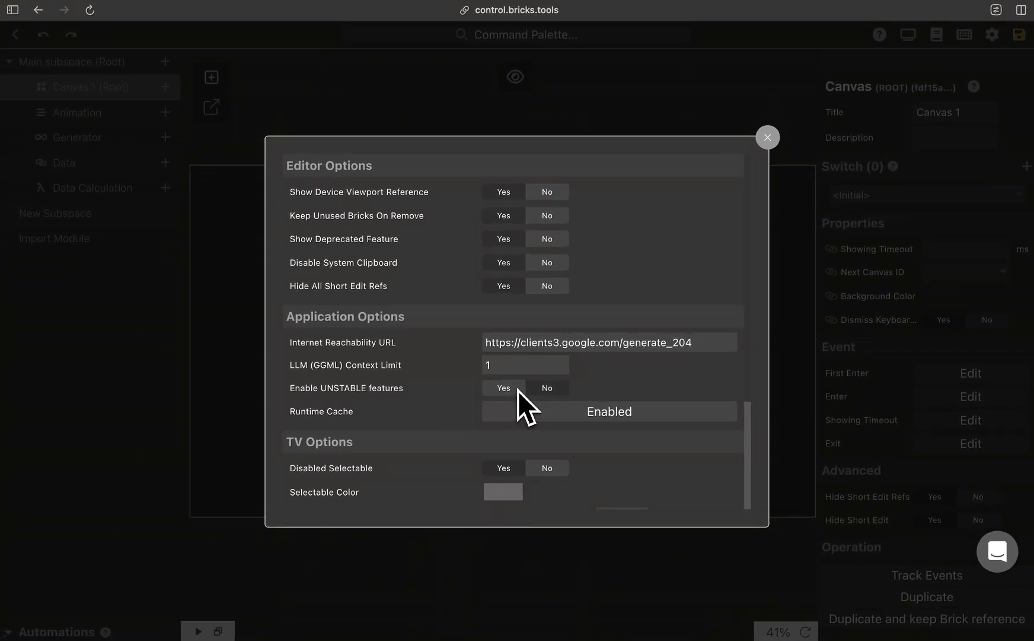
left_click(768, 137)
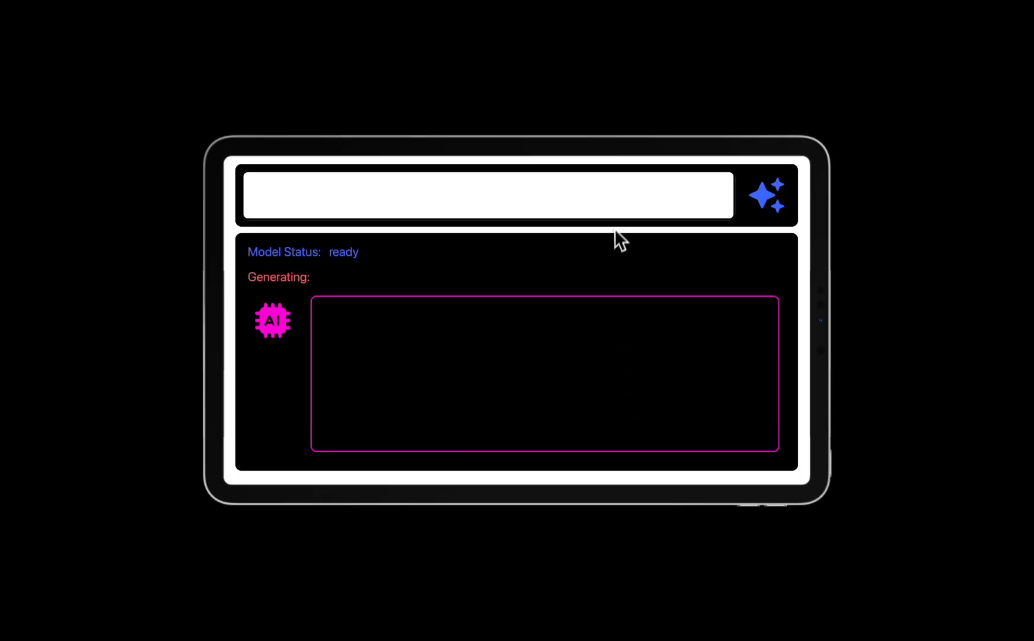
Generate a completion in the finished demo app from a short prompt about the earth.
type("arth is")
left_click(770, 198)
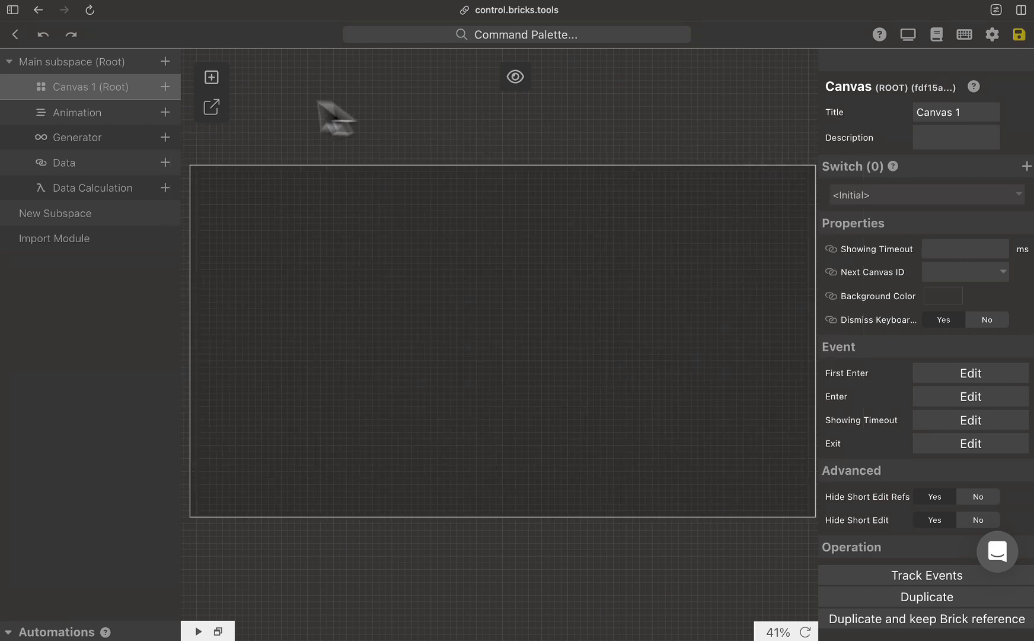
Add a brick titled "Prompt Input BG" to Canvas 1, using the Rect template.
left_click(165, 87)
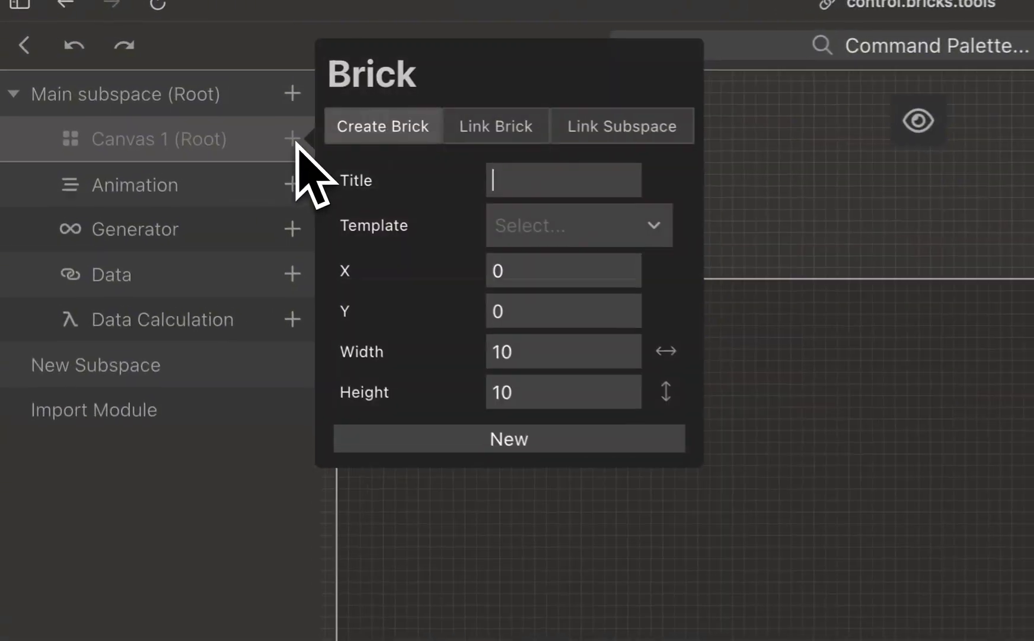
left_click(637, 237)
key("Return")
left_click(645, 183)
type("P")
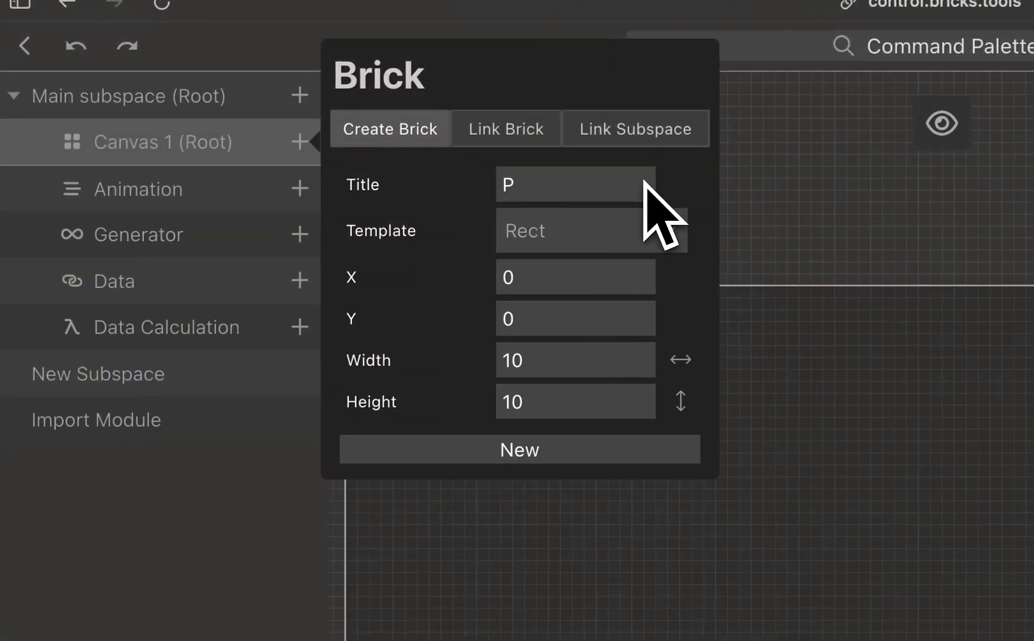
type("rompt Input BG")
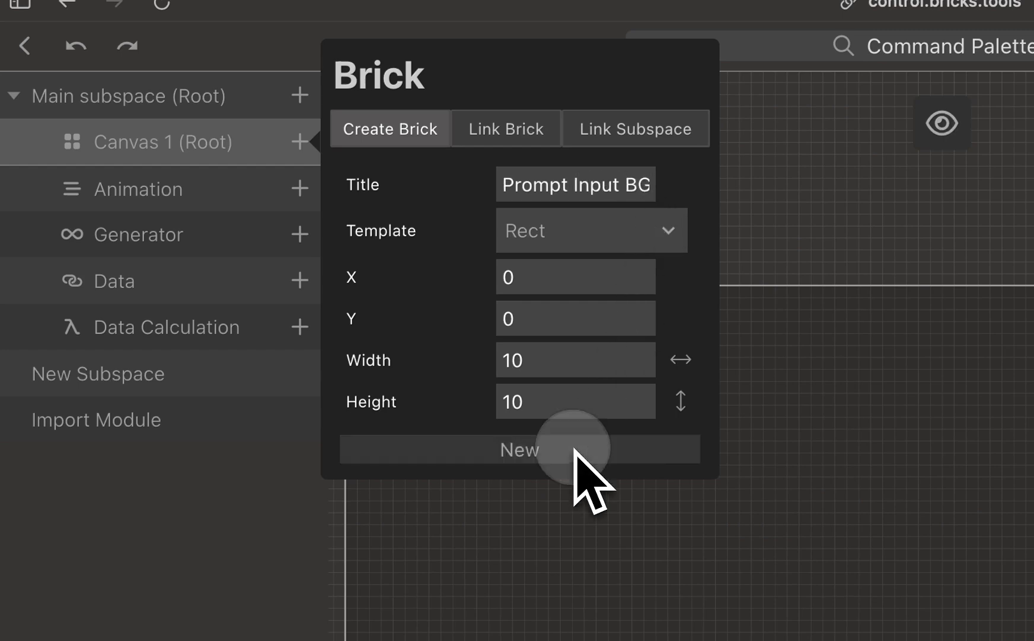
left_click(575, 451)
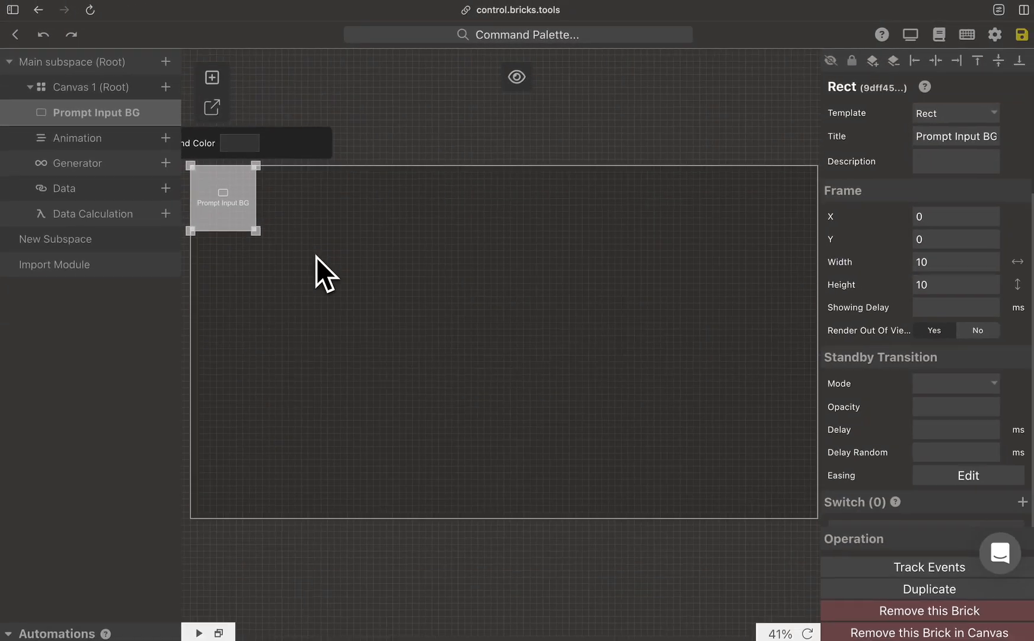
Show the live preview and stretch the Prompt Input BG brick to about 92 by 11 at X 2, Y 2.
left_click(199, 633)
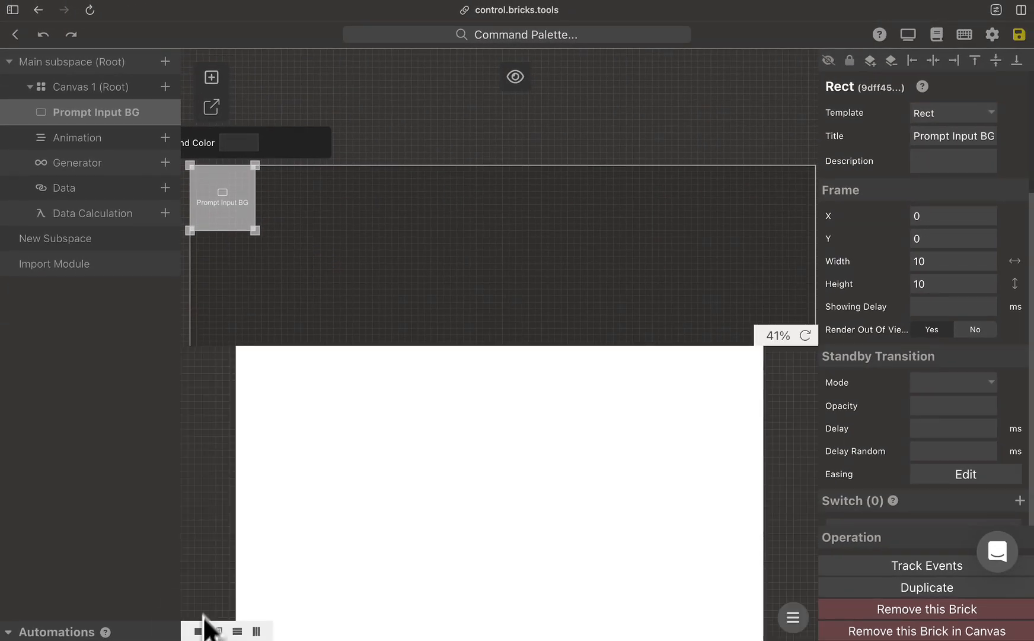
scroll(283, 220, "down", 4)
scroll(282, 220, "down", 1)
left_click_drag(305, 126, 674, 157)
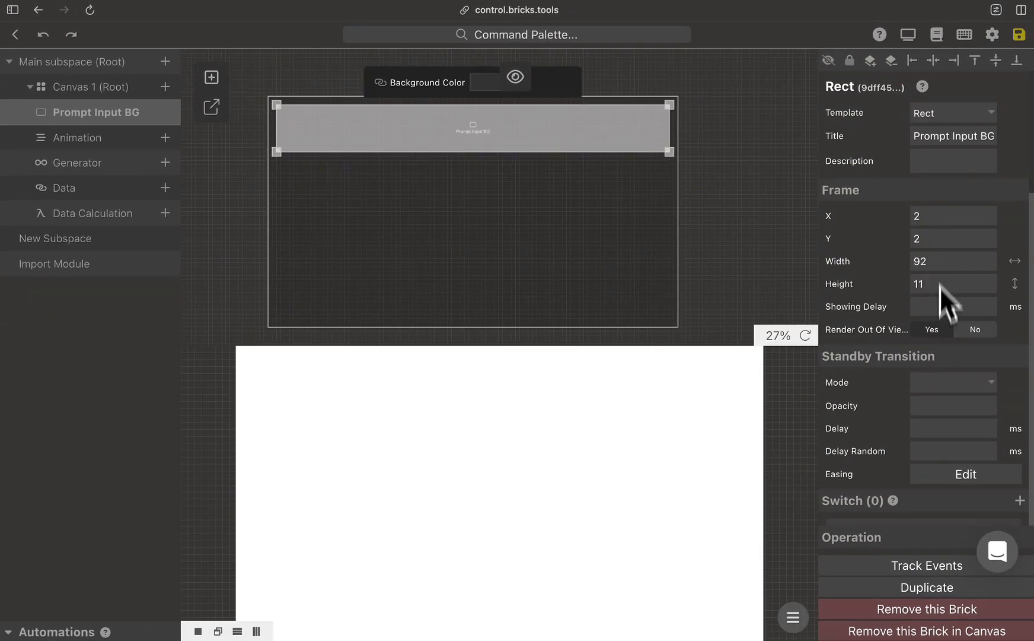
Give the Prompt Input BG brick a black (#000000) background and a border radius of 1.
scroll(939, 302, "down", 8)
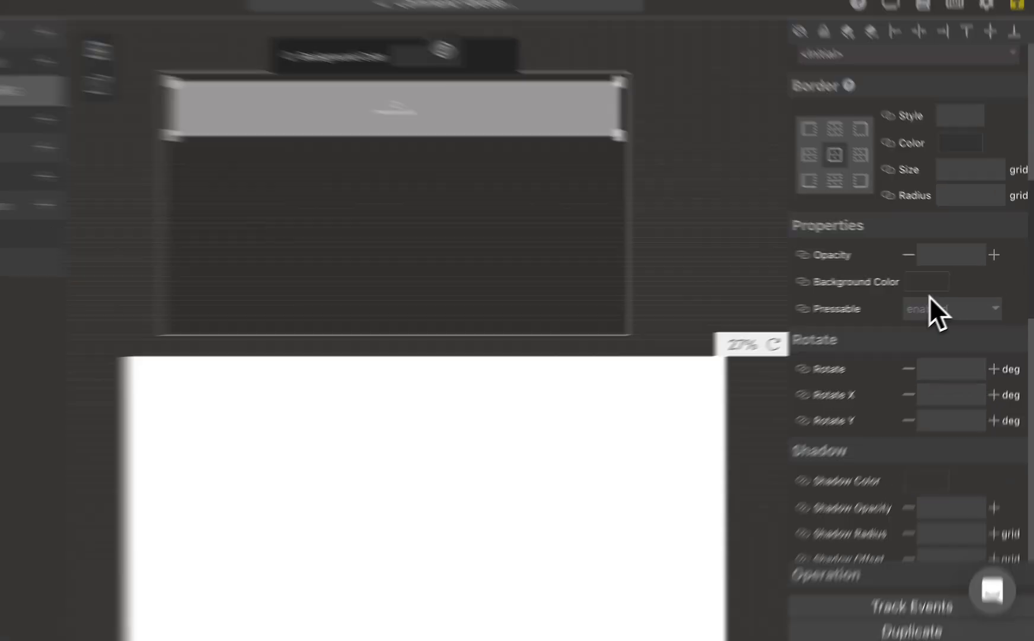
left_click(927, 283)
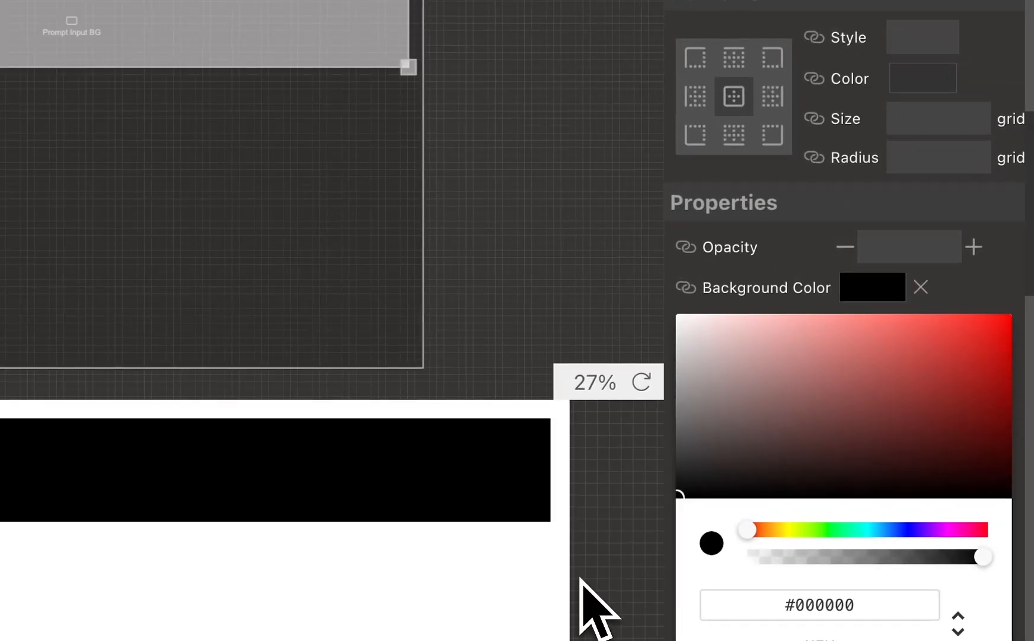
left_click(926, 279)
left_click(954, 157)
type("1")
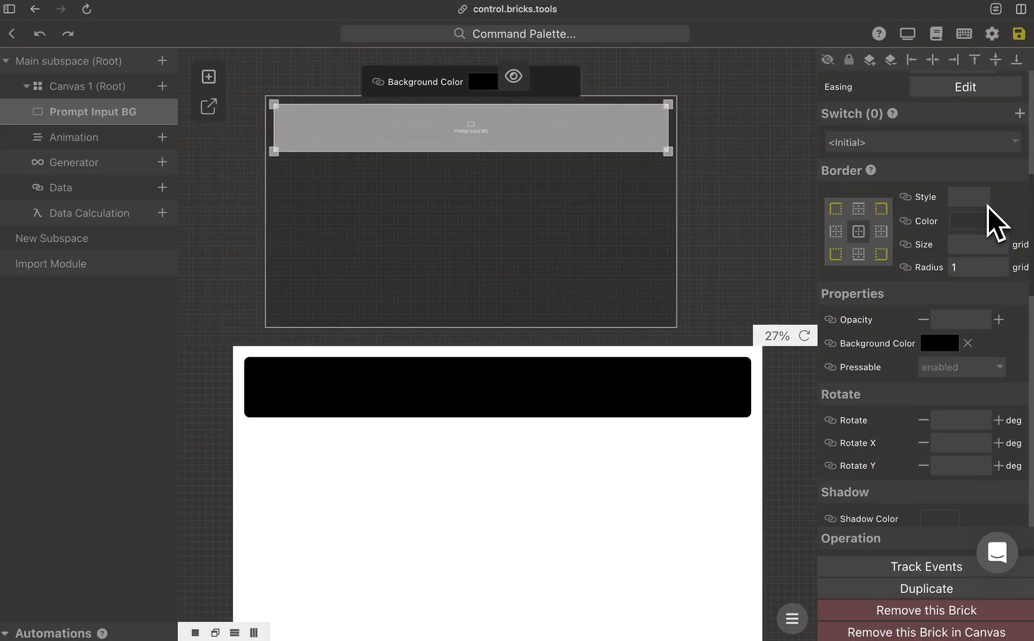
Adjust the Prompt Input BG brick's frame to X 3, width 90 and height 10.
scroll(965, 45, "up", 8)
double_click(964, 220)
type("3")
left_click(963, 243)
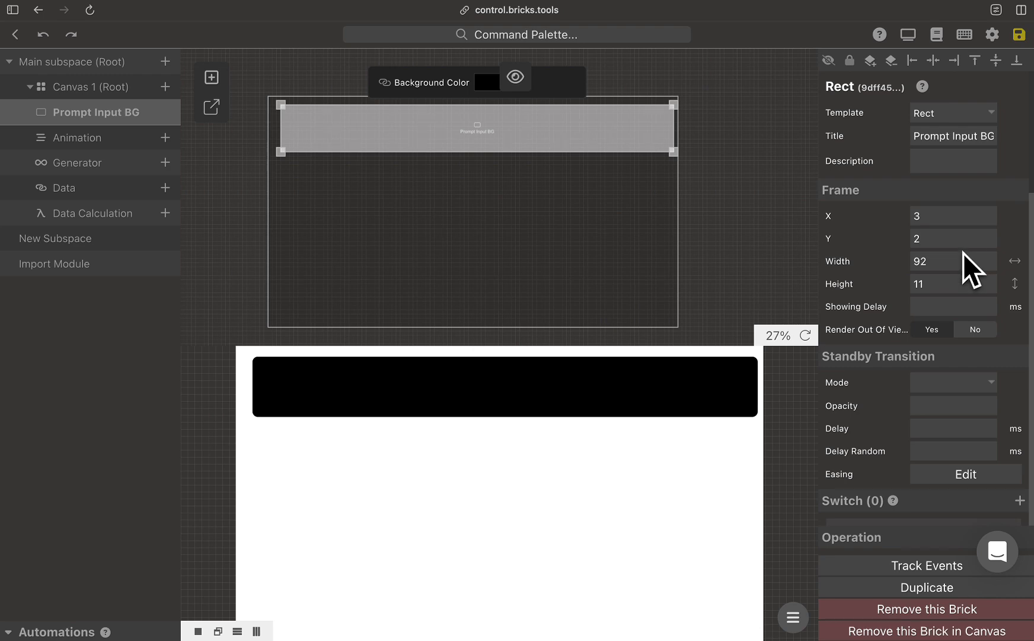
double_click(963, 265)
type("90")
double_click(962, 290)
type("10")
Add a brick titled "Prompt Input" to Canvas 1, using the Text Input template.
left_click(165, 86)
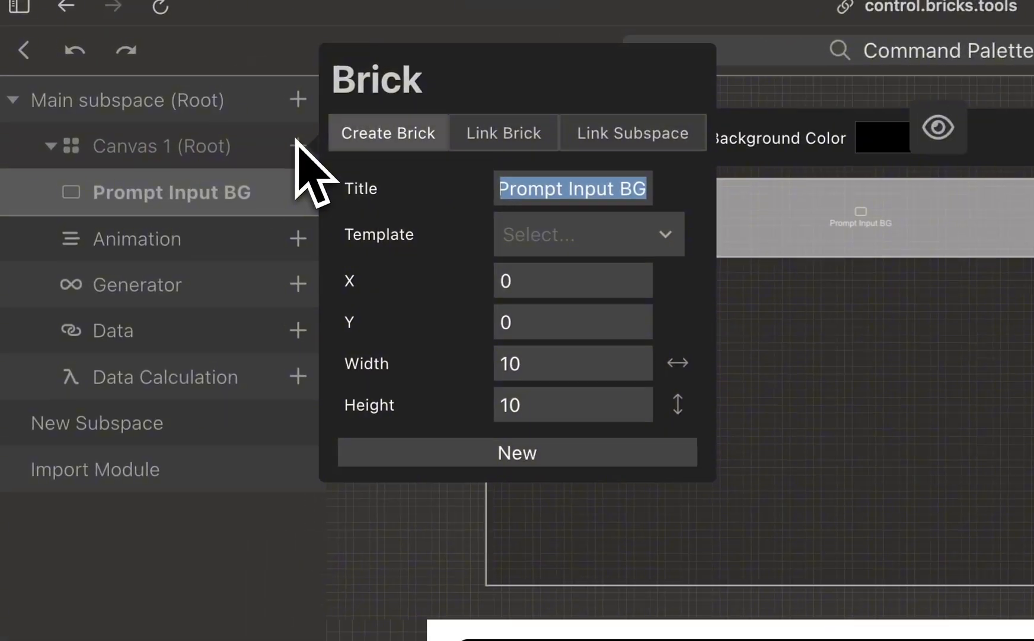
left_click(345, 136)
left_click(634, 386)
triple_click(648, 193)
type("Prompt Input")
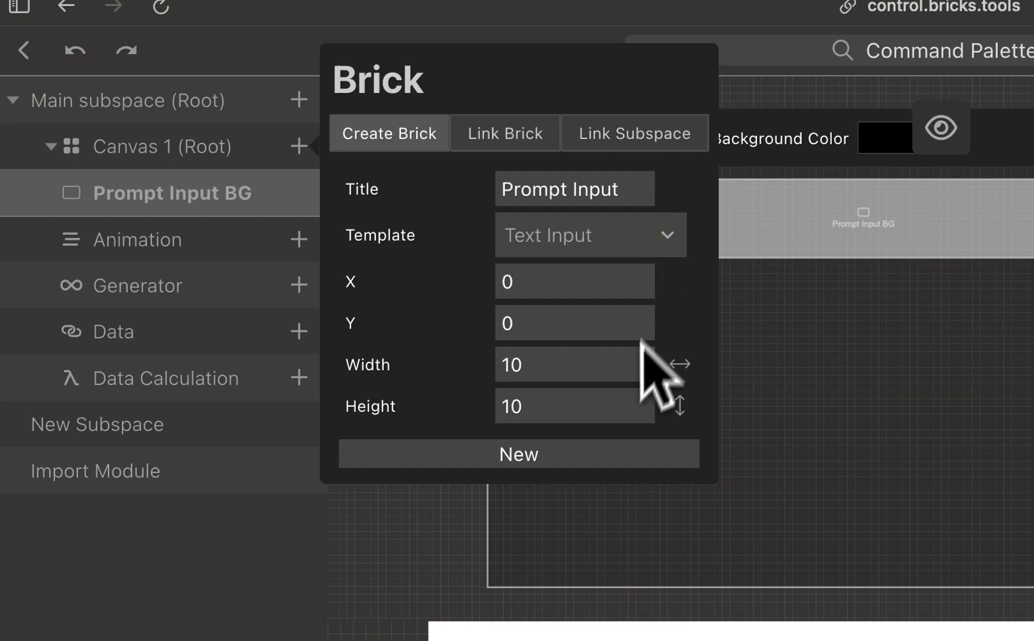
left_click(569, 454)
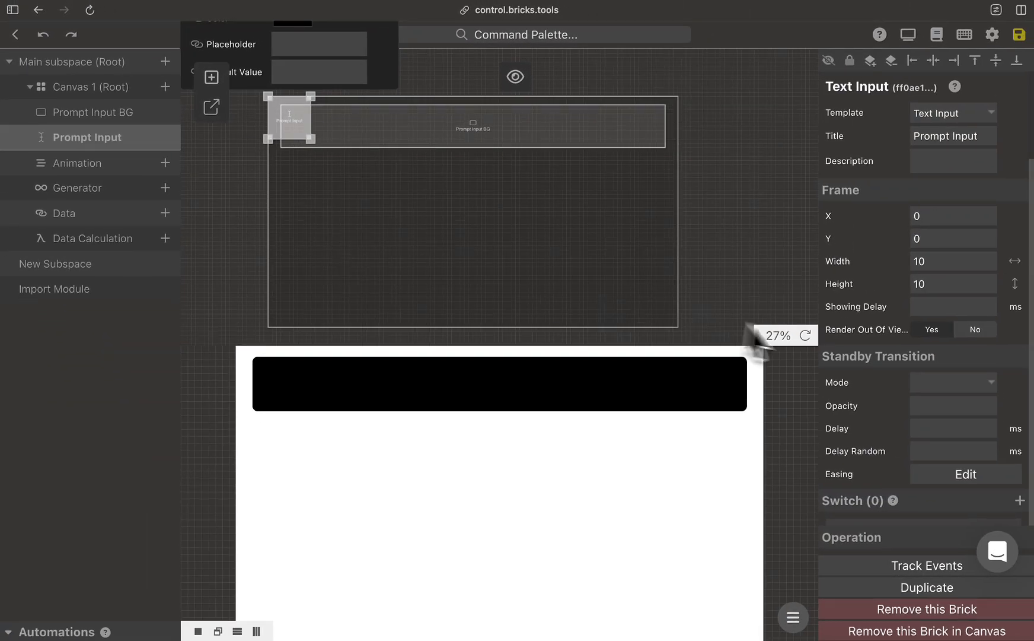
Style the Prompt Input brick with a white background, a border radius of 1 and font size 2.
scroll(916, 395, "down", 10)
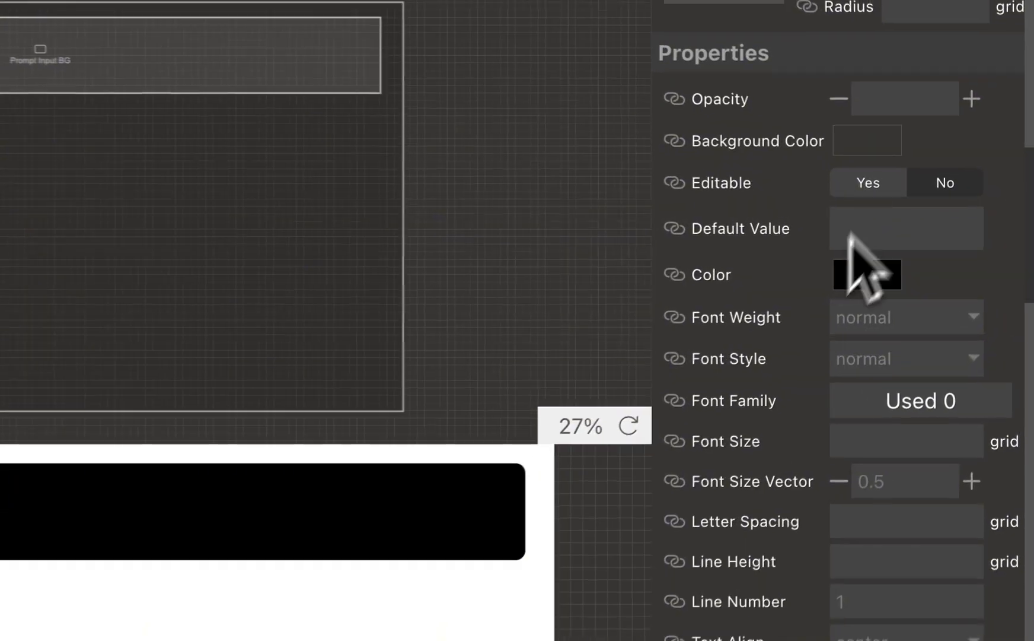
left_click(942, 175)
left_click(827, 189)
left_click(655, 123)
left_click(943, 2)
type("1")
left_click(892, 529)
type("2")
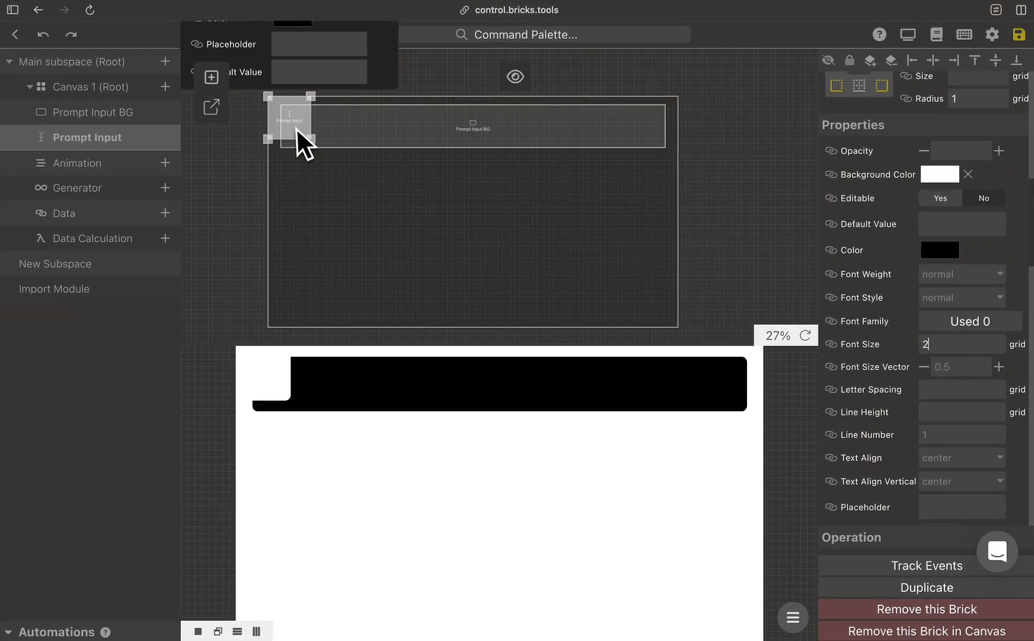
Position the Prompt Input brick over its background at X 4, Y 3, about 79 wide and 8 high.
left_click_drag(298, 132, 637, 157)
scroll(946, 260, "down", 15)
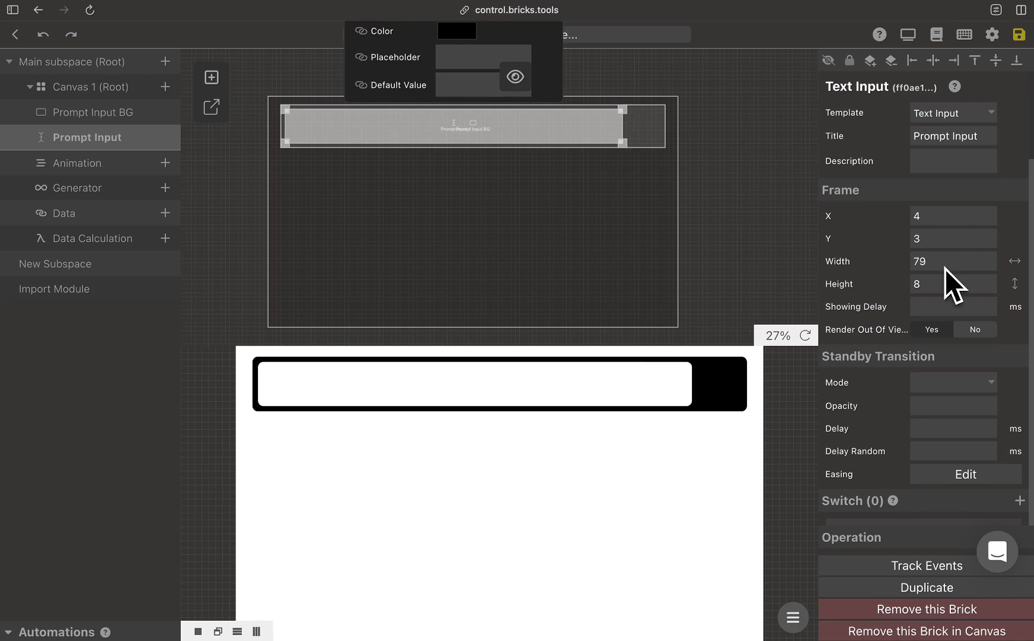
Create a new data item for the Prompt Input brick's Raw Input outlet.
scroll(945, 268, "down", 5)
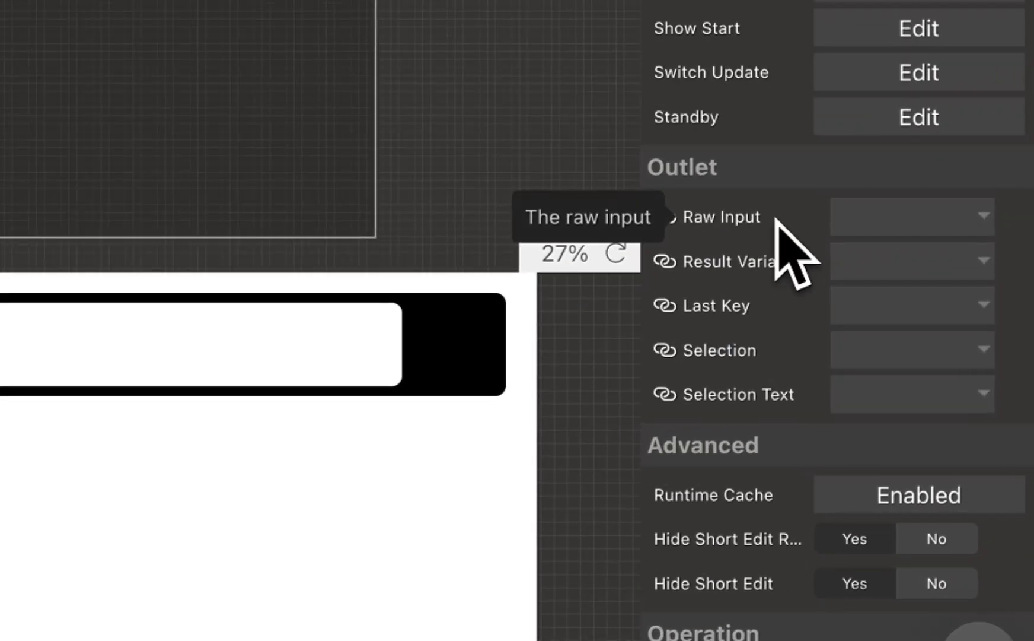
left_click(927, 223)
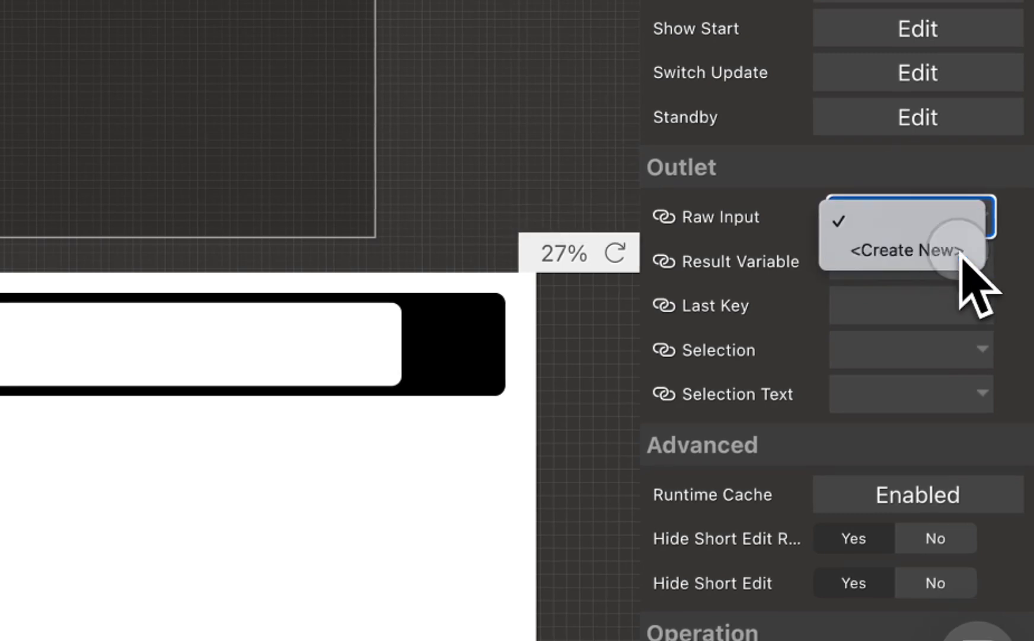
left_click(958, 256)
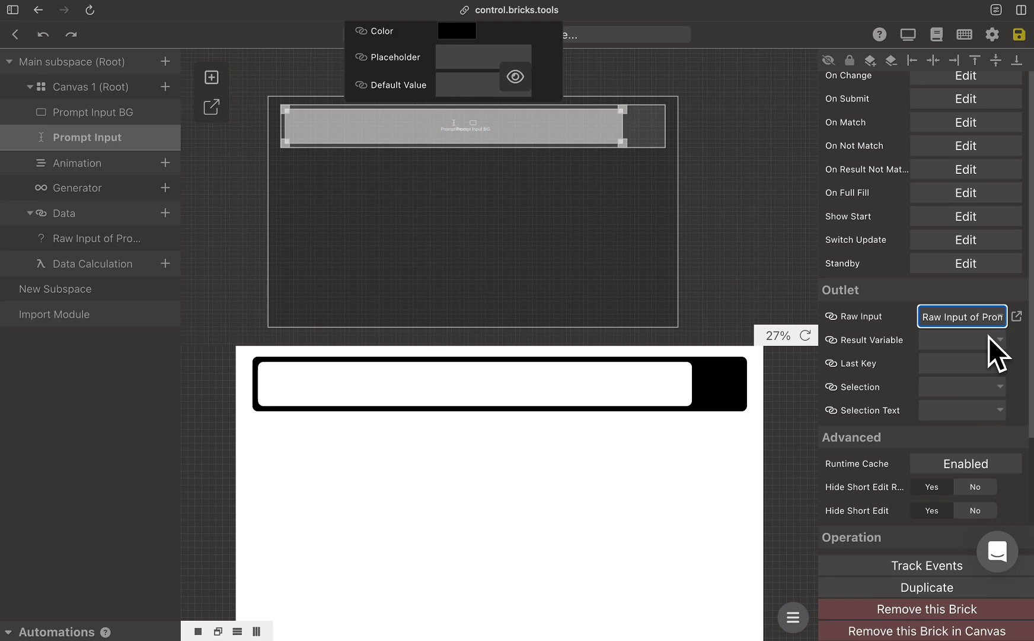
Add a generator titled "LLM", using the LLM (GGML) template.
left_click(307, 224)
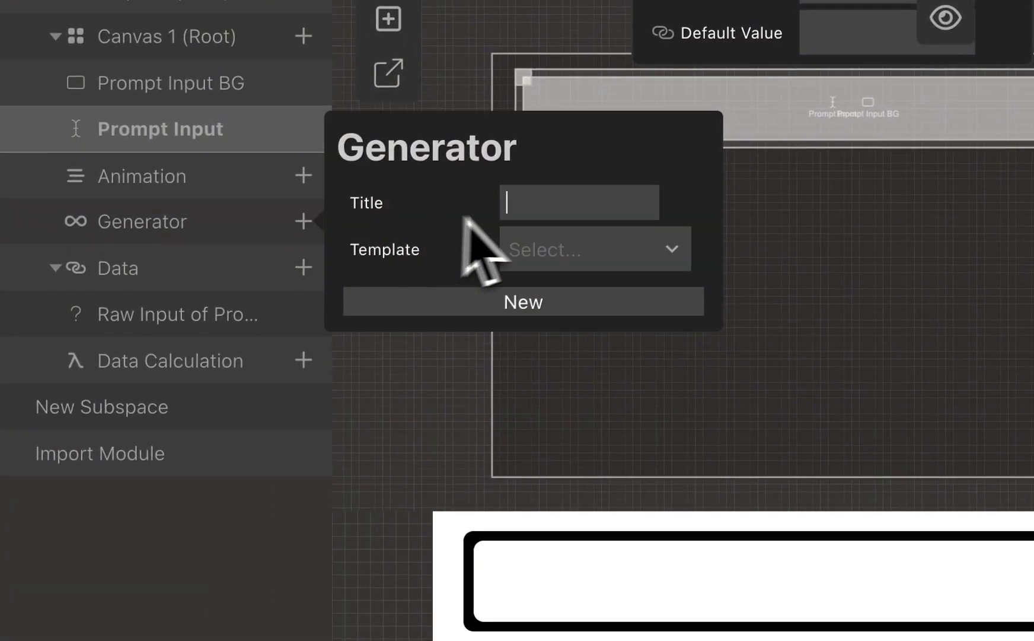
type("LLM")
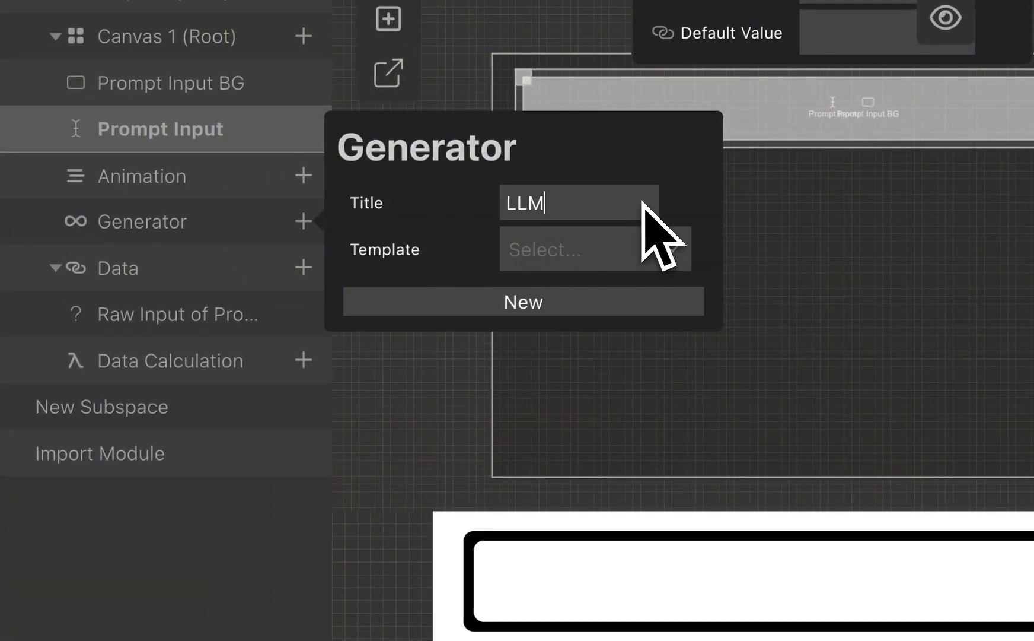
left_click(645, 249)
type("LLM")
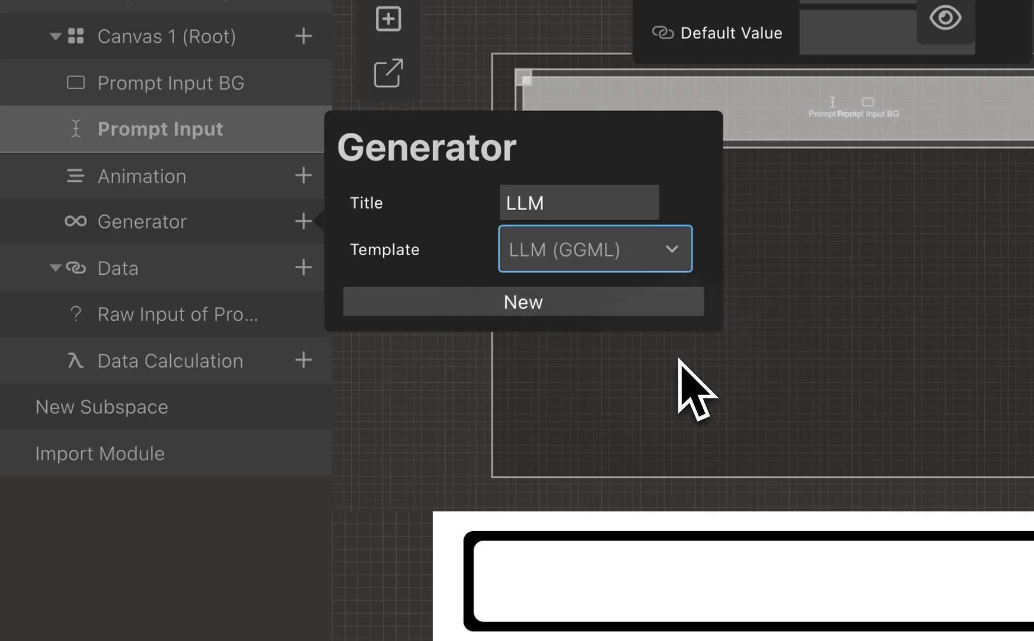
left_click(579, 303)
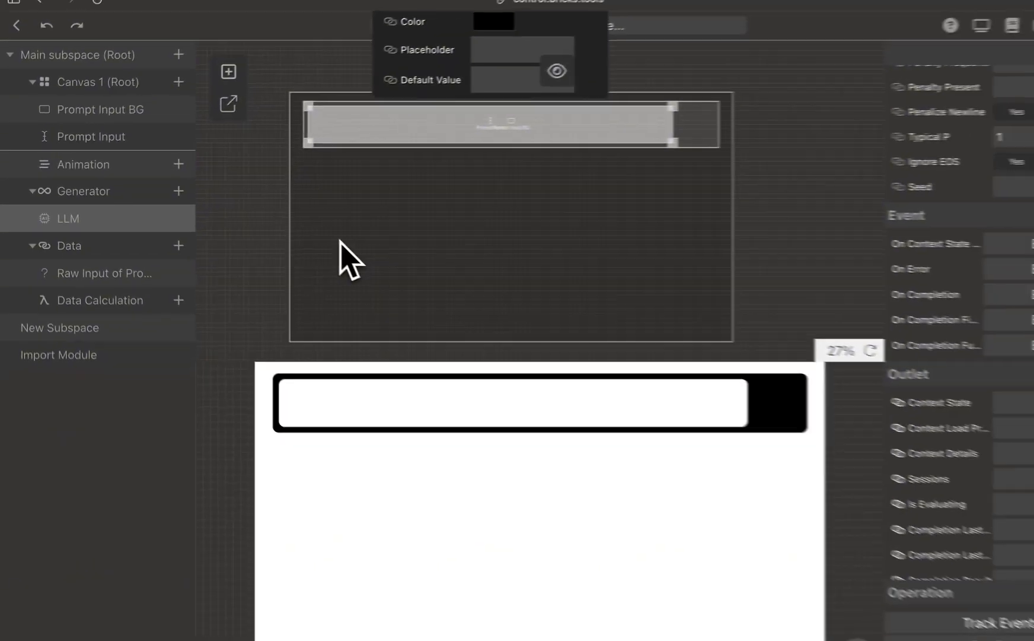
Set the LLM generator's Init property to Yes.
scroll(920, 279, "up", 10)
scroll(921, 269, "down", 4)
left_click(868, 234)
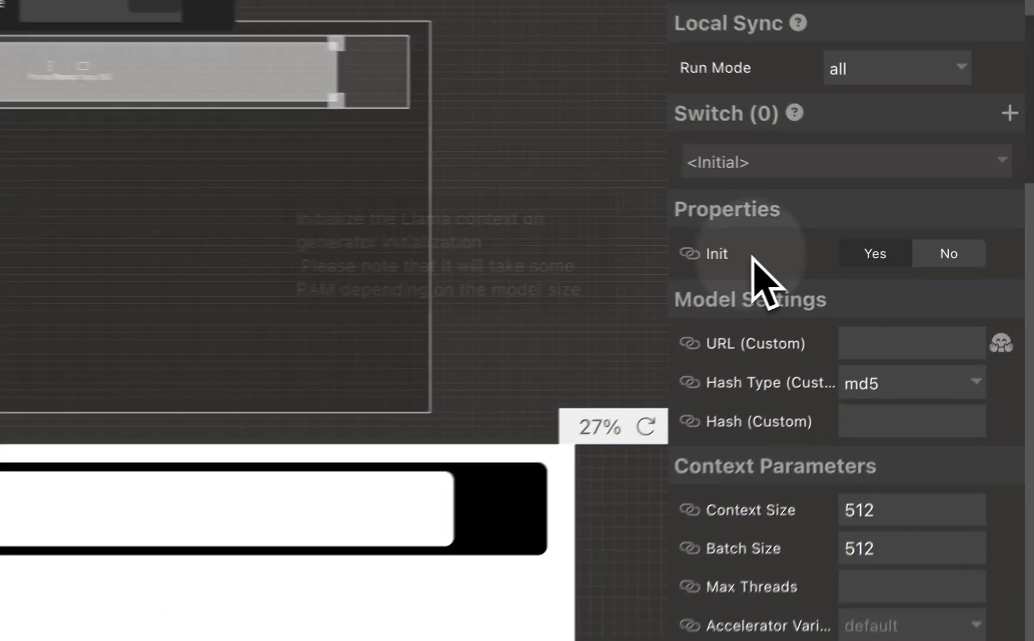
left_click(890, 252)
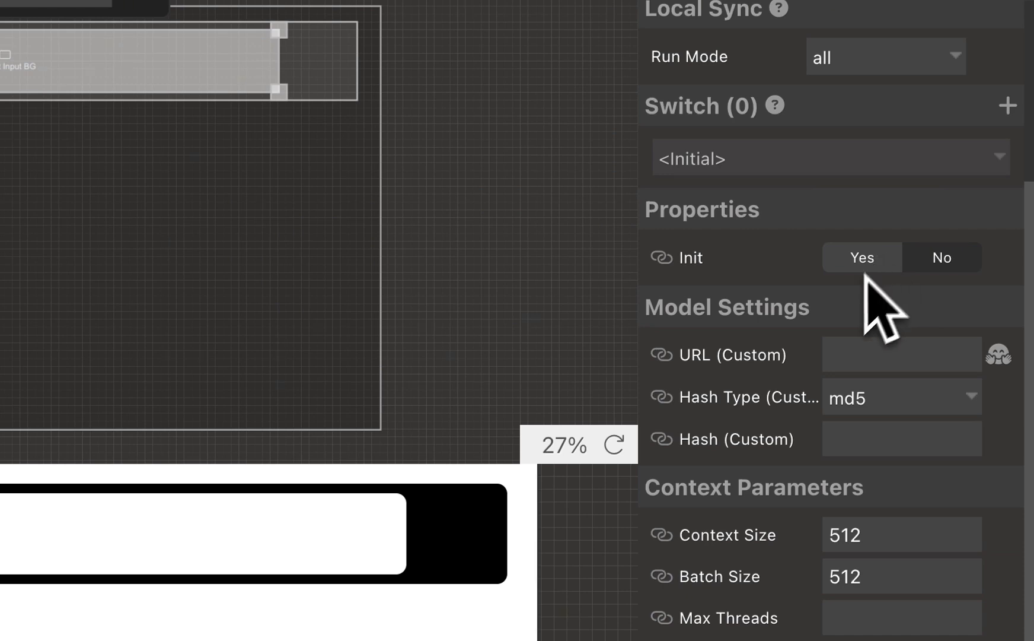
Search the Hugging Face models for "Llama 3.2 3b" and open the prithivMLmods/Llama-3.2-3B-GGUF model.
mouse_move(790, 356)
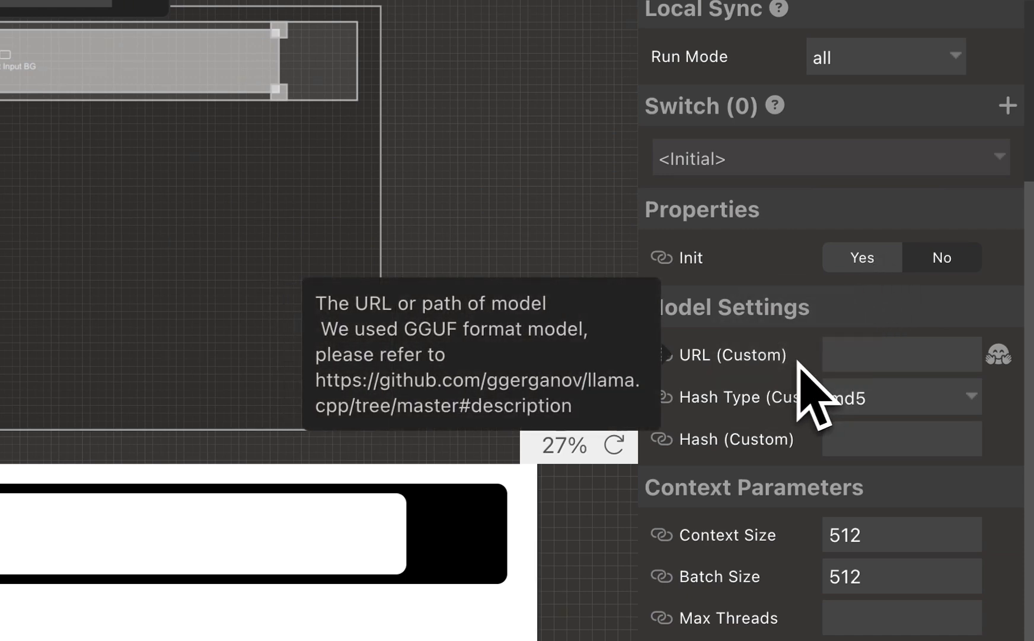
left_click(999, 355)
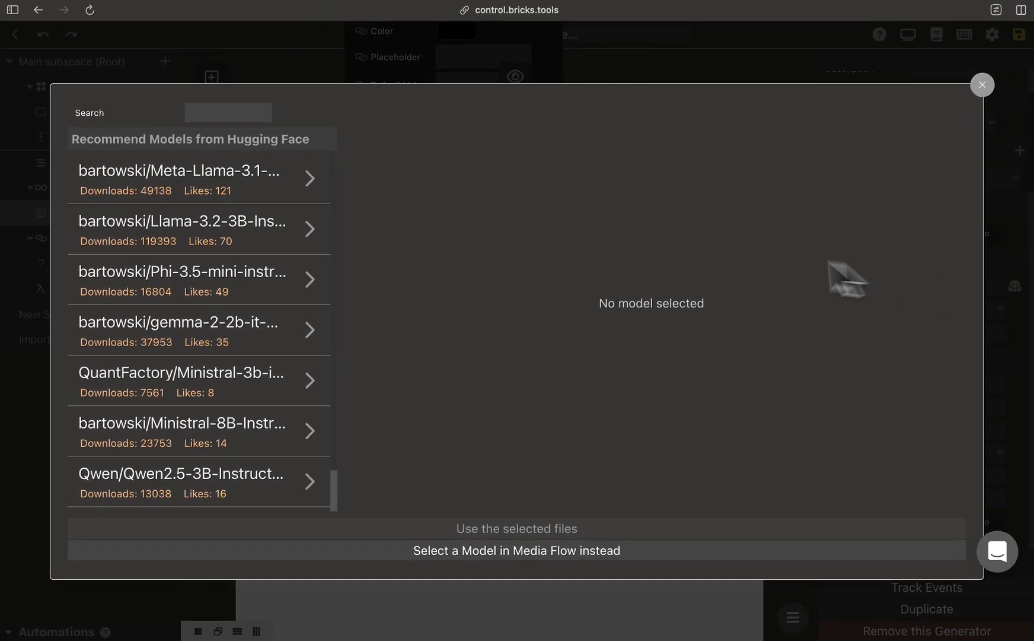
left_click(253, 118)
type("Llama 3.2 3b")
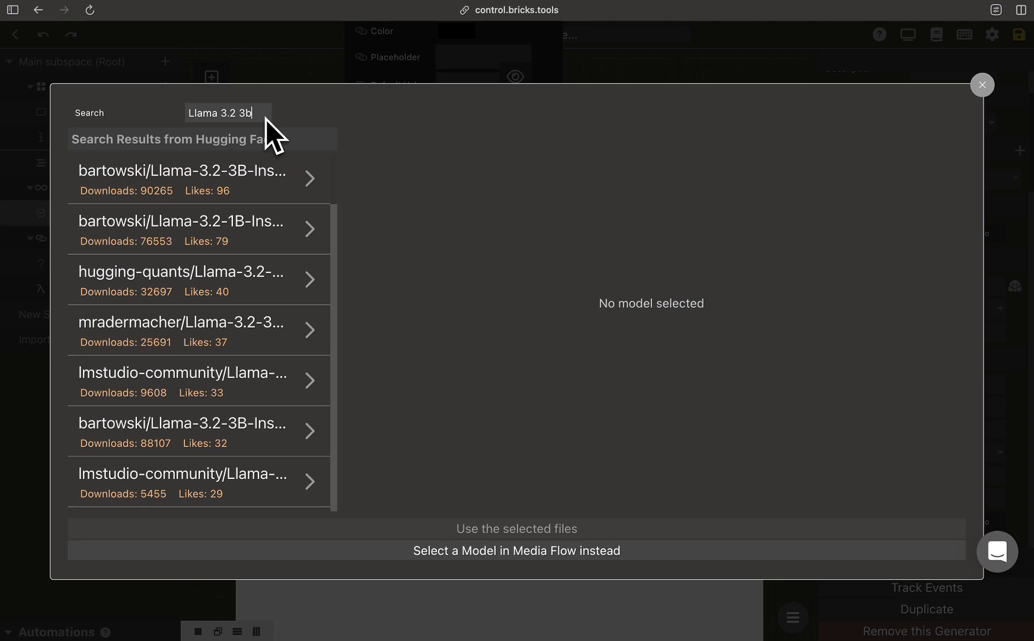
left_click(255, 184)
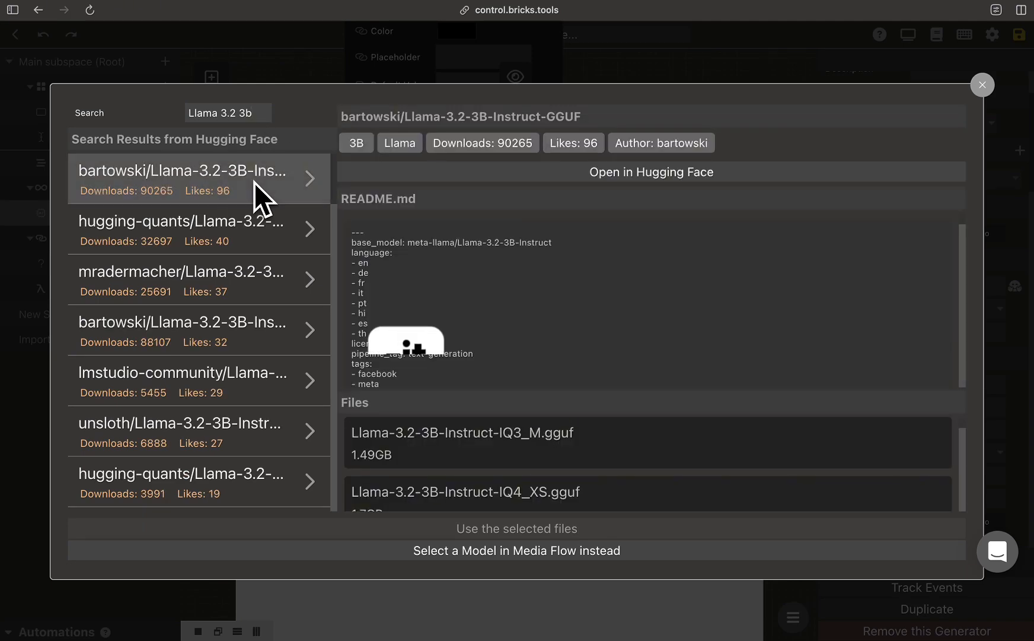
scroll(255, 237, "down", 12)
left_click(255, 297)
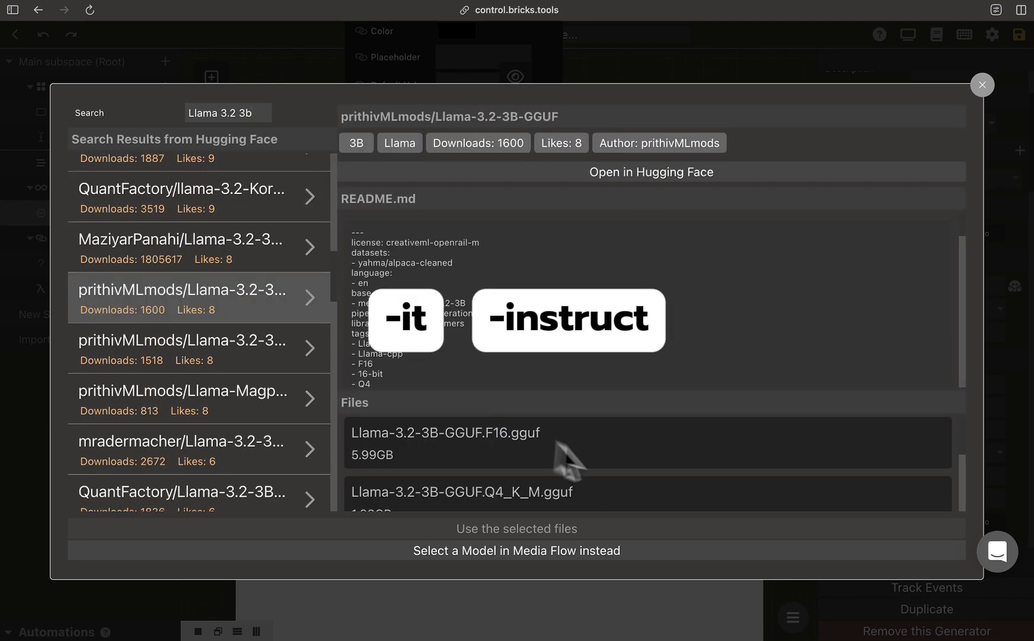
Use the file Llama-3.2-3B-GGUF.Q5_K_M.gguf as the LLM generator's model.
scroll(603, 470, "down", 4)
scroll(603, 470, "up", 2)
scroll(603, 470, "down", 1)
scroll(602, 470, "down", 1)
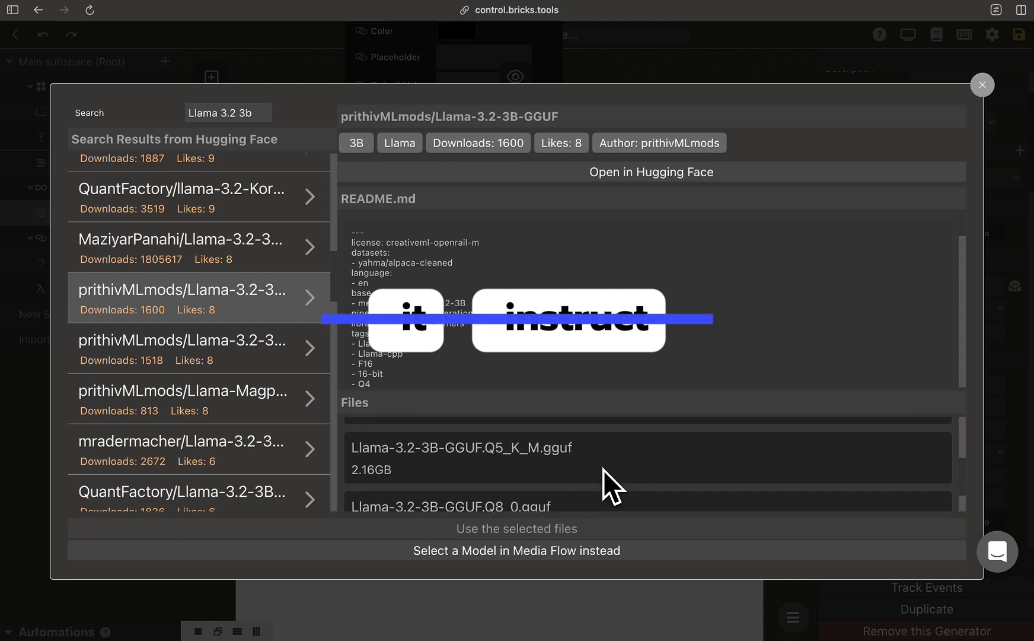
scroll(603, 469, "up", 2)
scroll(603, 470, "down", 3)
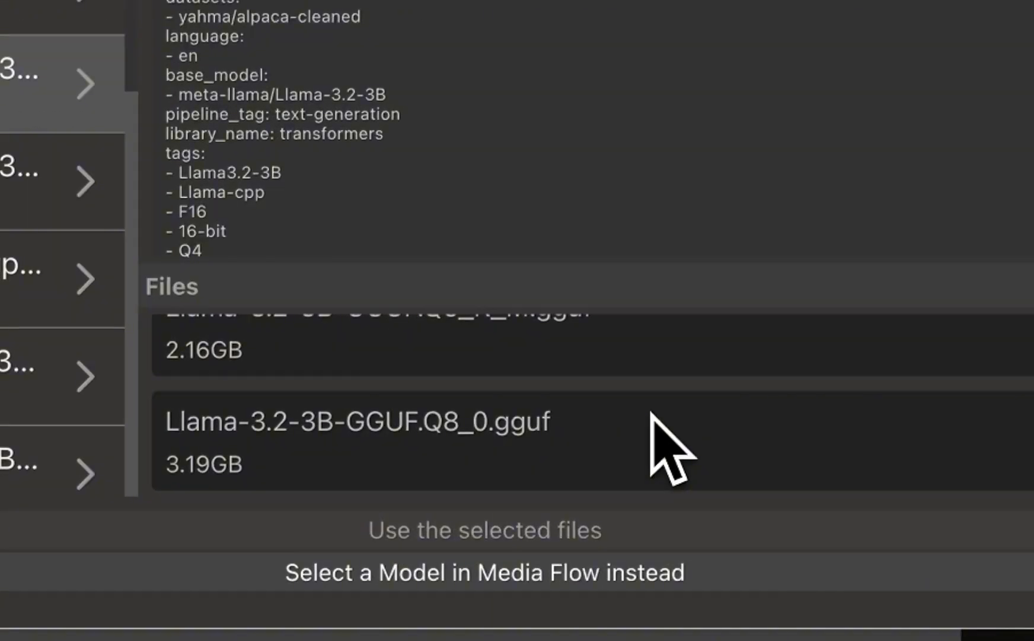
scroll(653, 414, "up", 2)
scroll(653, 414, "down", 3)
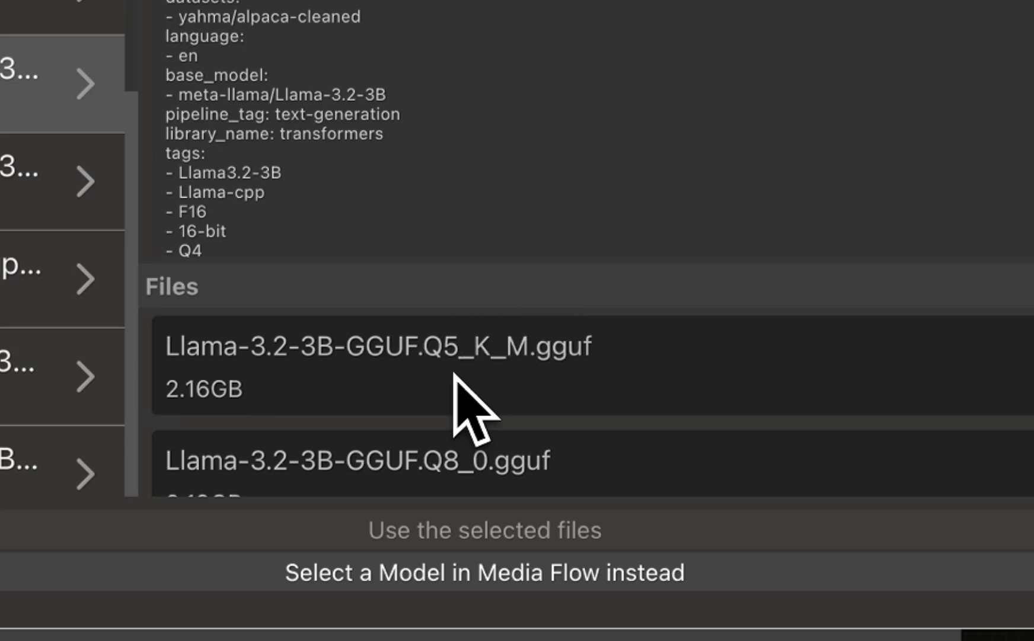
left_click(453, 374)
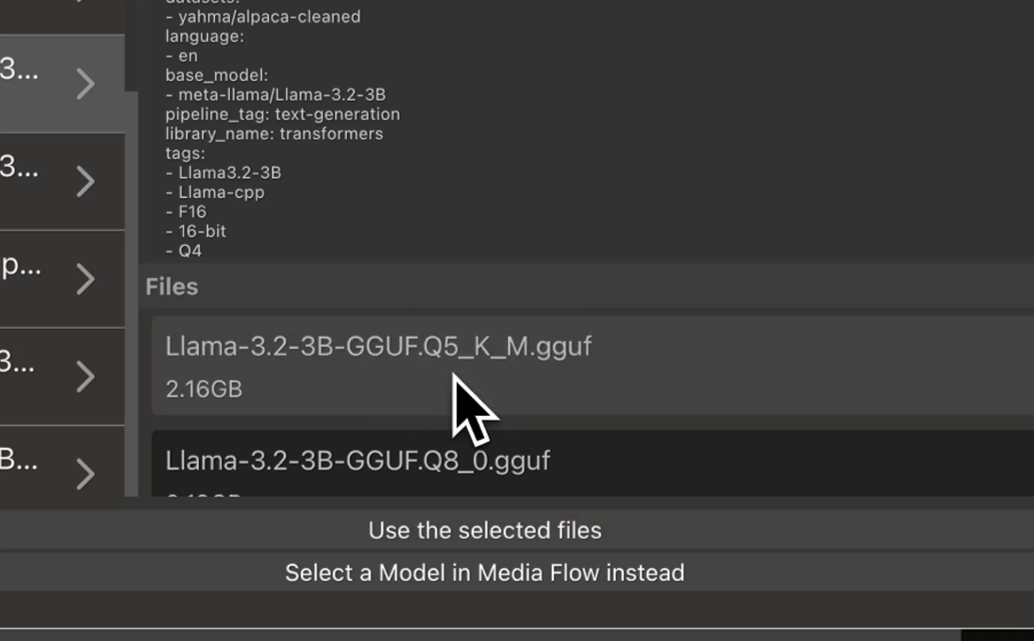
left_click(647, 528)
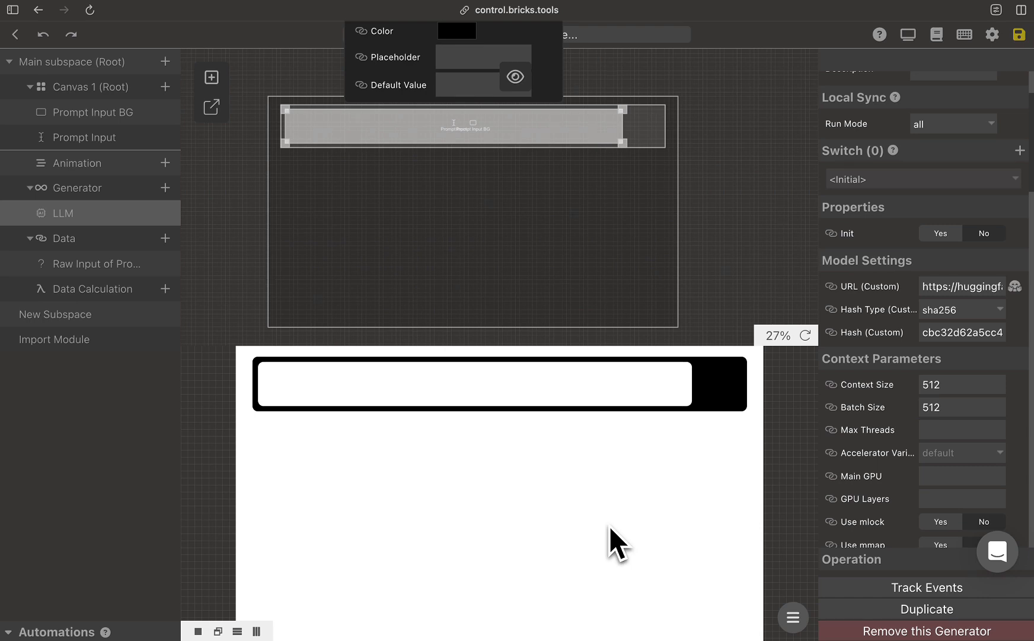
Set the LLM generator's completion mode to text.
scroll(902, 403, "down", 10)
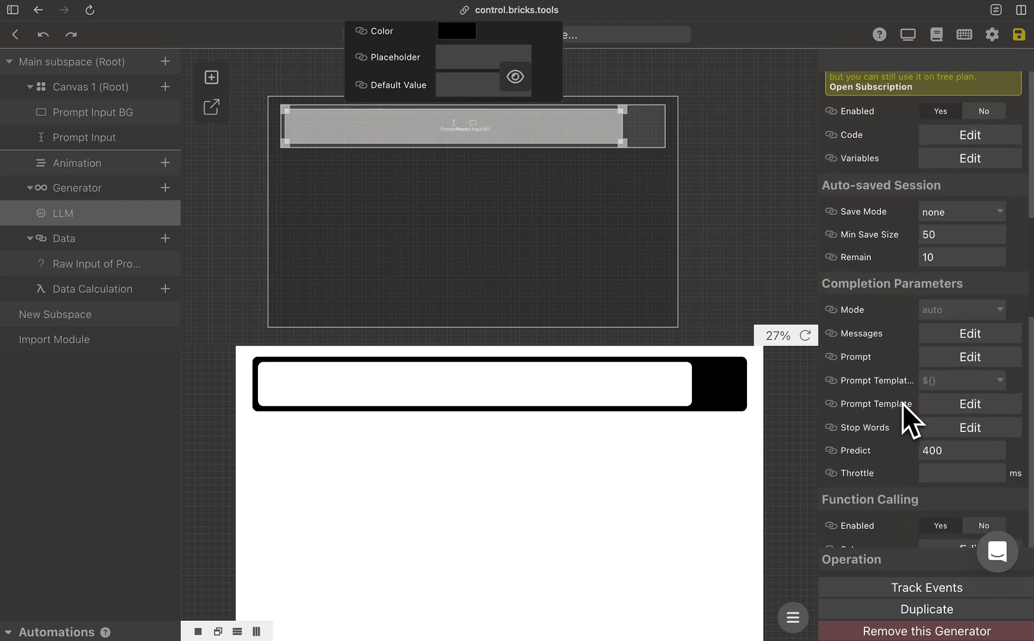
scroll(902, 403, "down", 2)
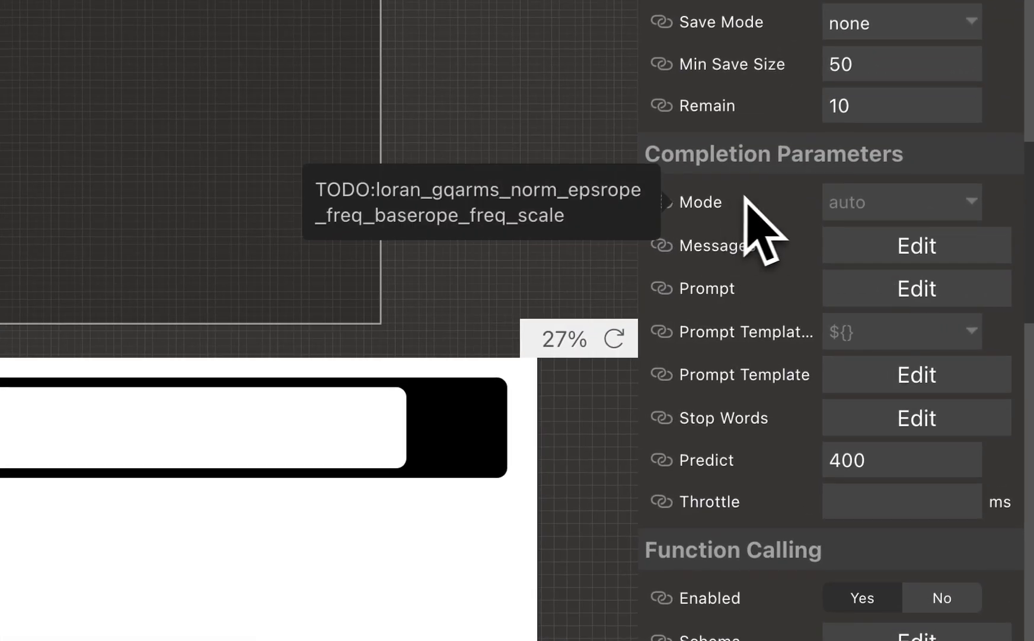
left_click(922, 203)
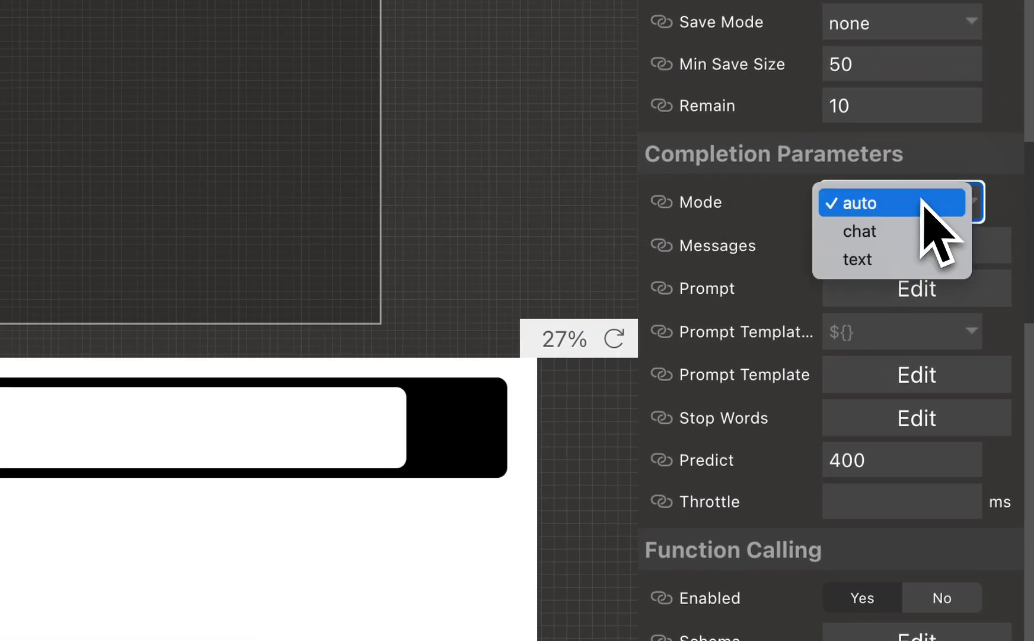
left_click(902, 261)
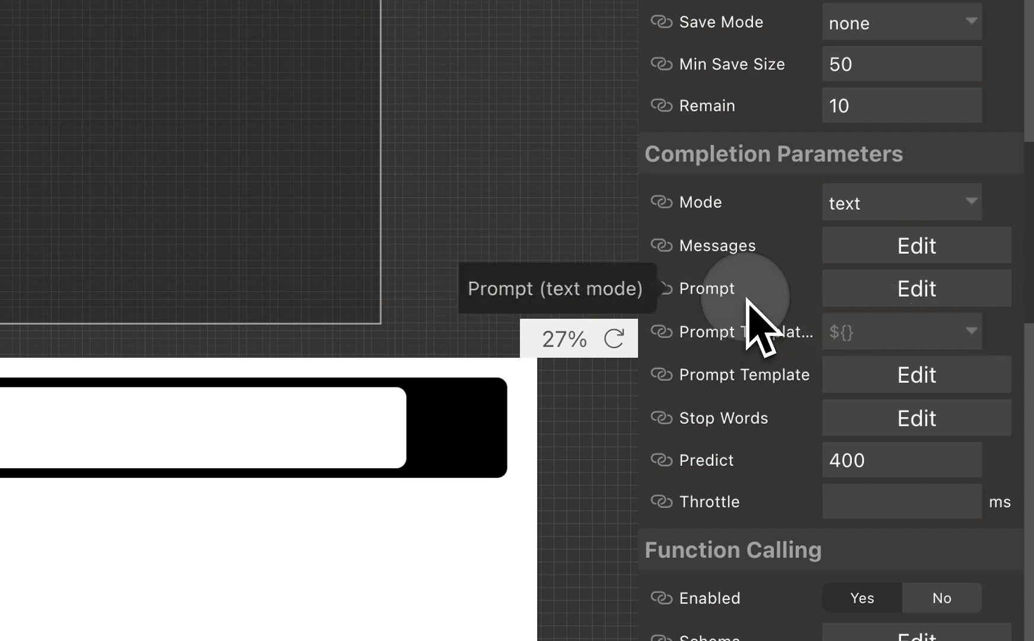
Link the LLM generator's Prompt property to the "Raw Input of Prompt Input" data.
left_click(664, 290)
left_click(871, 290)
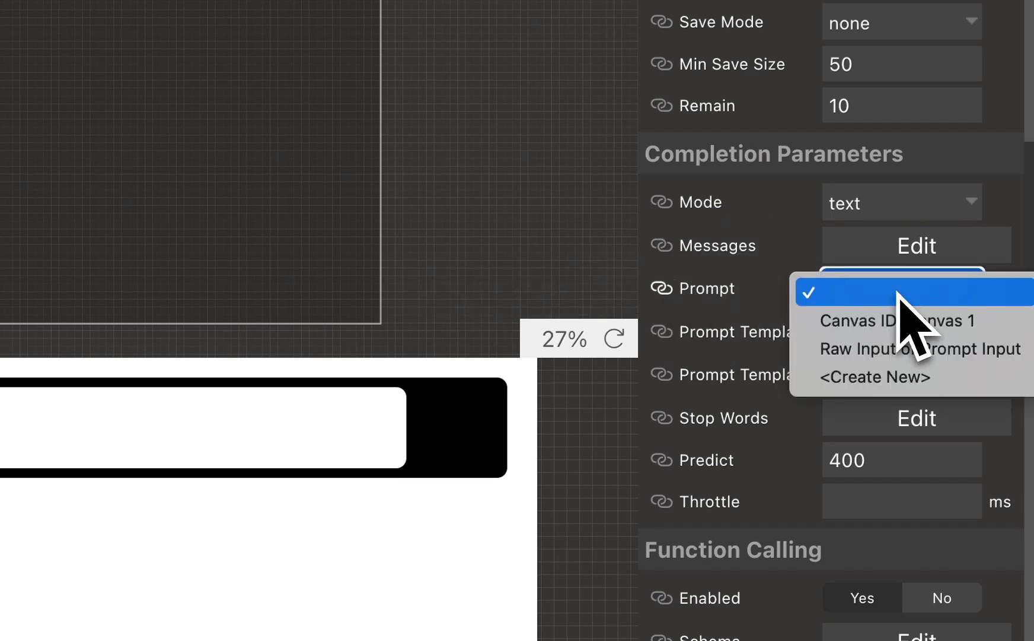
left_click(961, 350)
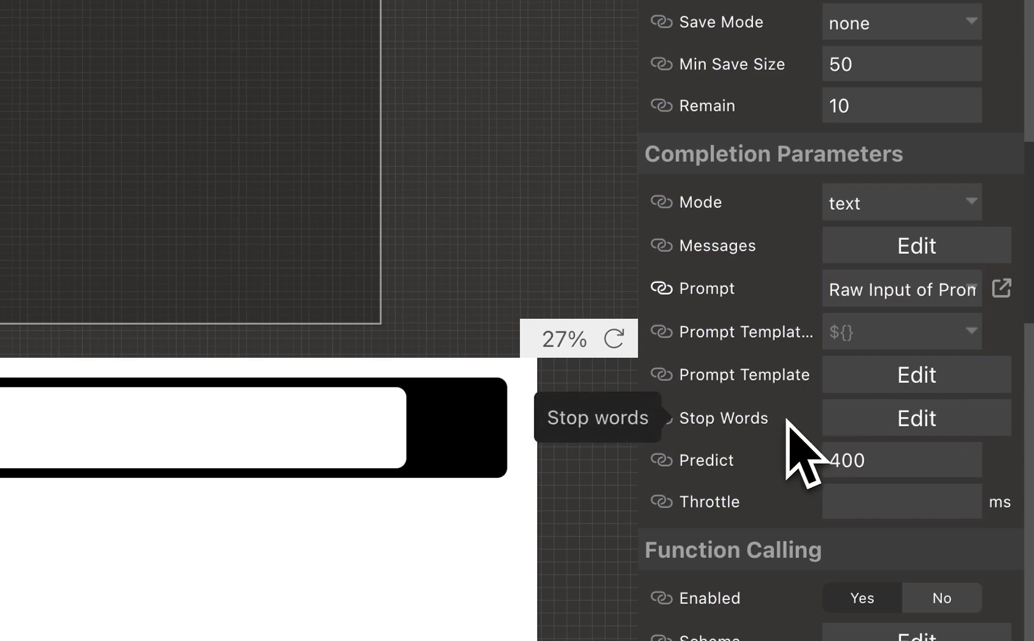
Add a period "." to the LLM generator's completion stop words and save the list.
left_click(923, 422)
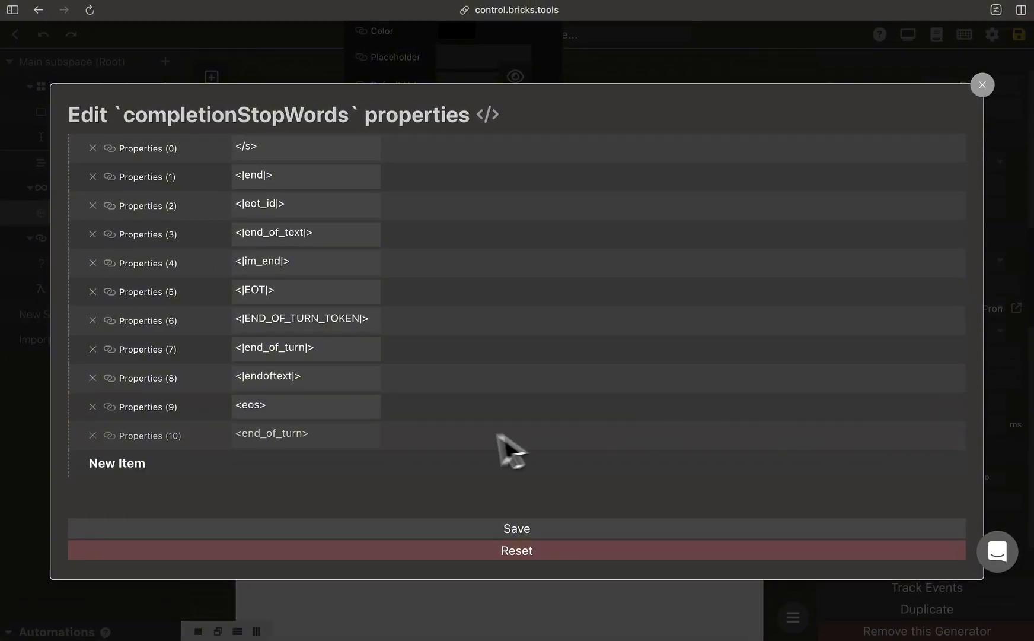
left_click(173, 464)
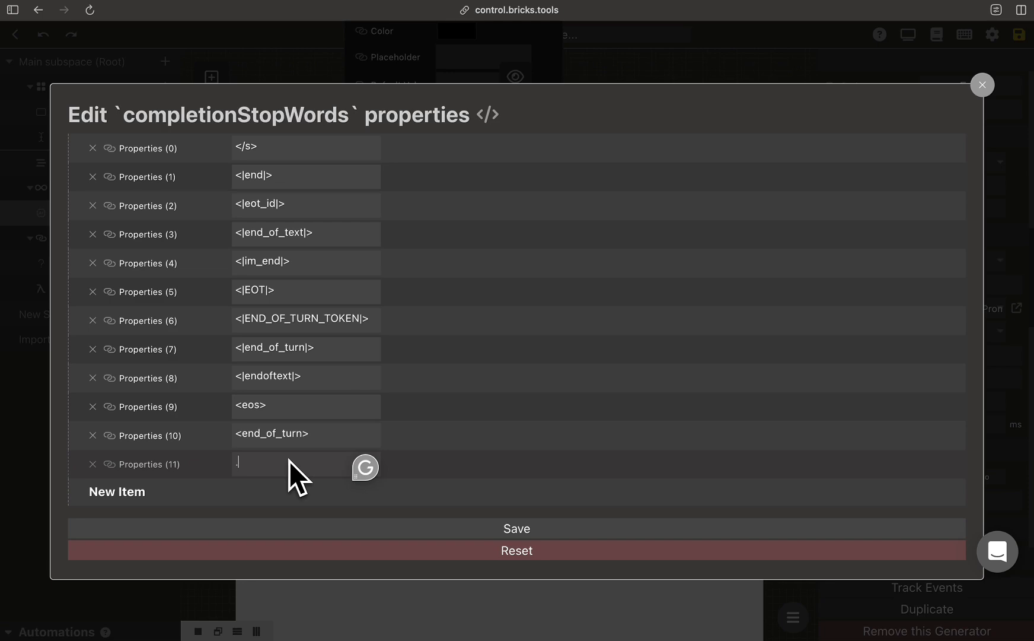
left_click(545, 528)
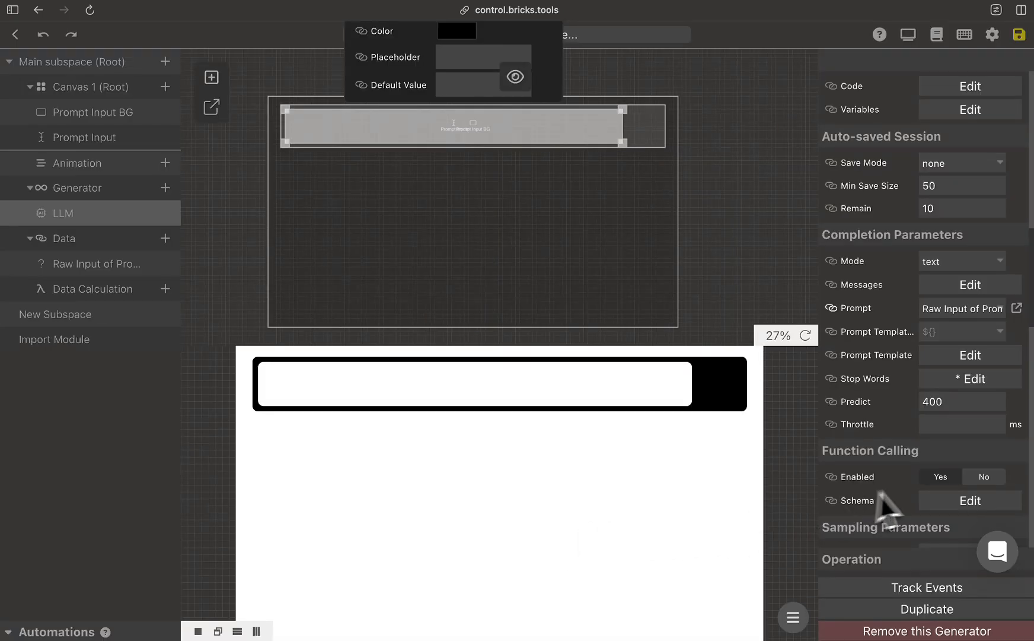
Create new data items for the LLM generator's Context State, Is Evaluating and Completion Result outlets.
scroll(926, 492, "down", 6)
scroll(924, 484, "down", 10)
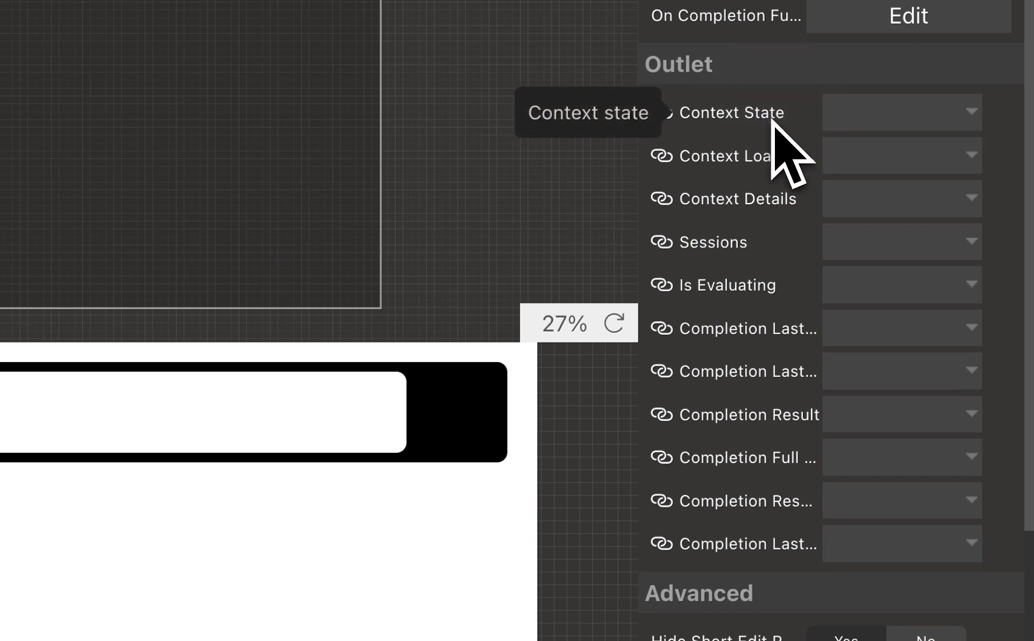
left_click(886, 126)
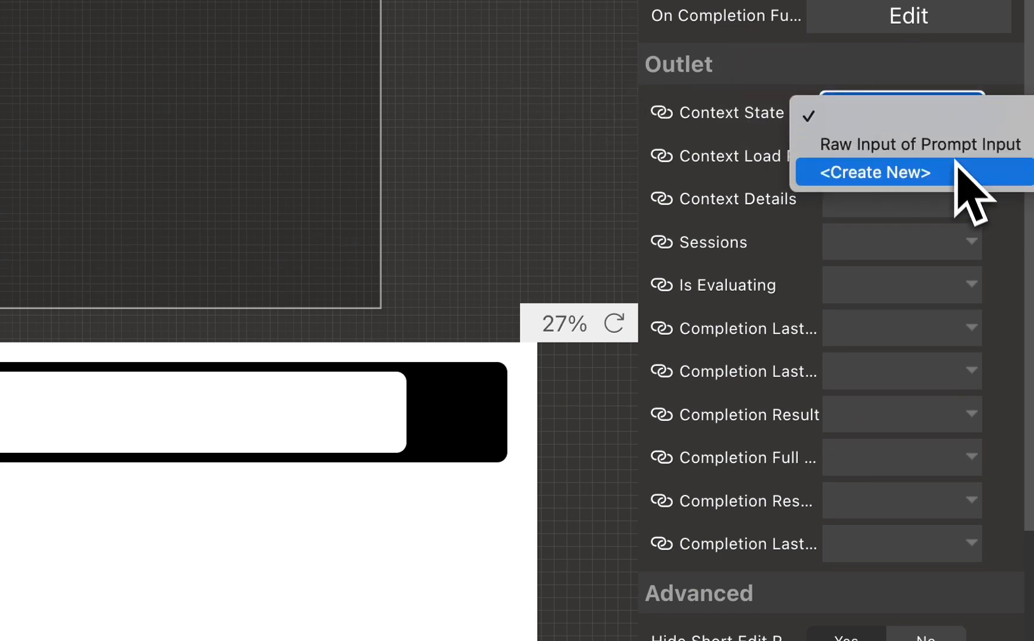
left_click(883, 166)
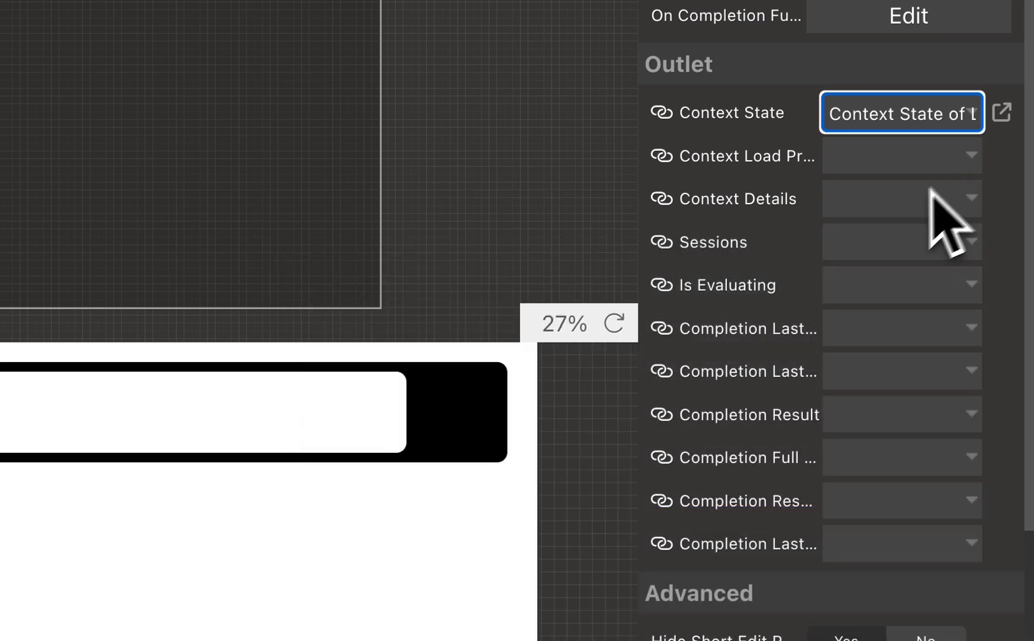
left_click(786, 287)
left_click(878, 290)
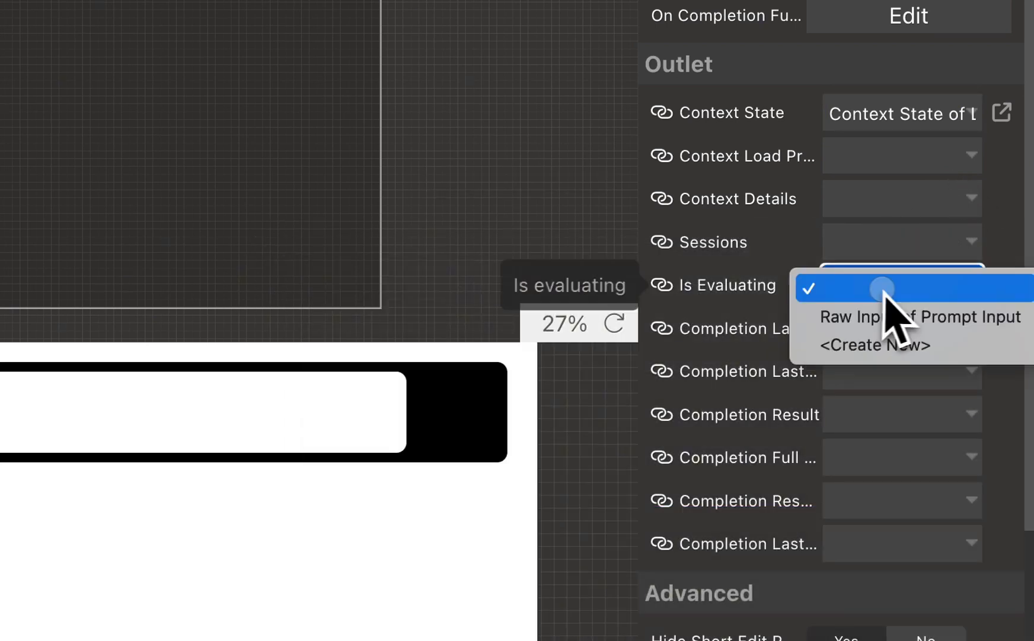
left_click(950, 345)
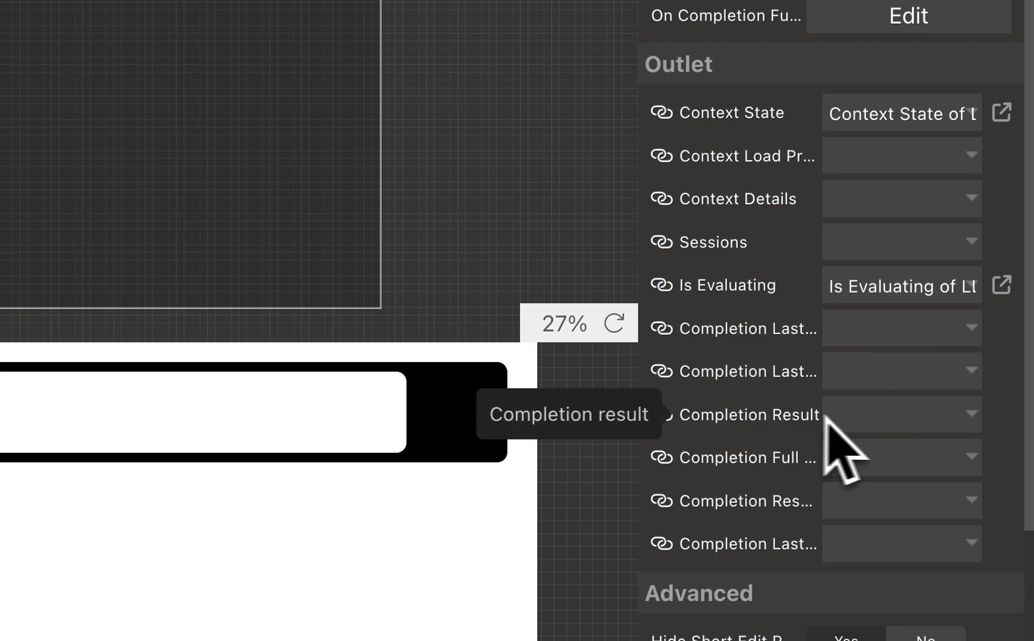
left_click(895, 416)
left_click(939, 503)
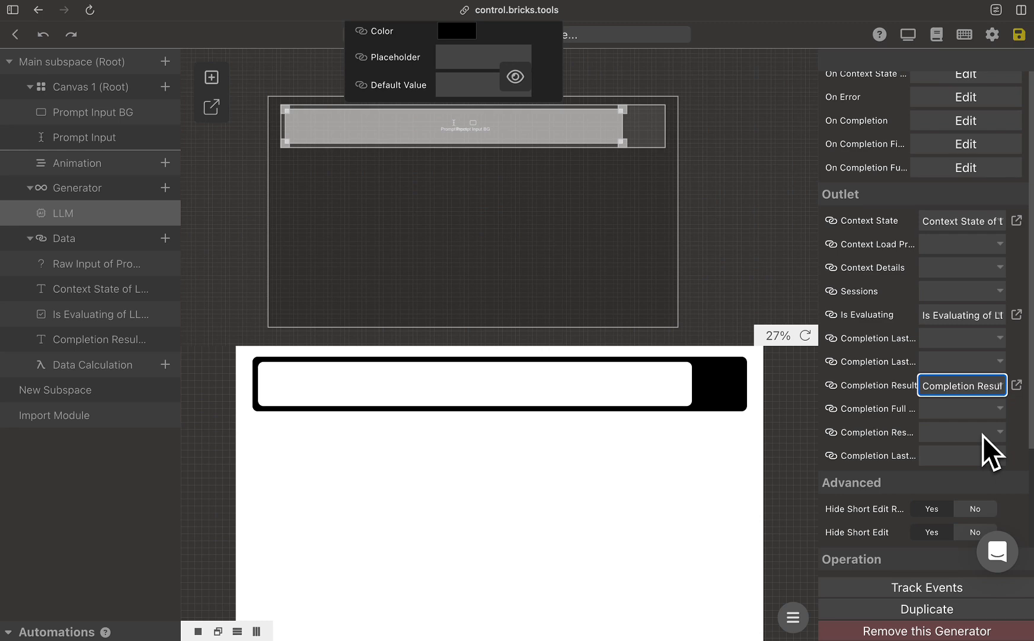
Add a brick titled "Generate Prompt" to Canvas 1, using the Icon template.
left_click(165, 88)
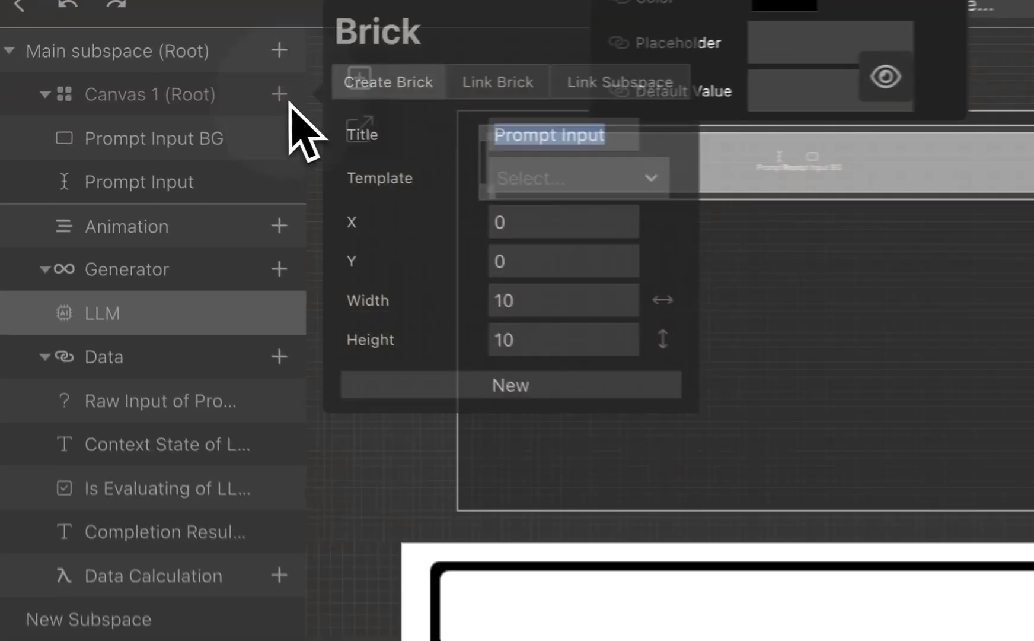
left_click(635, 197)
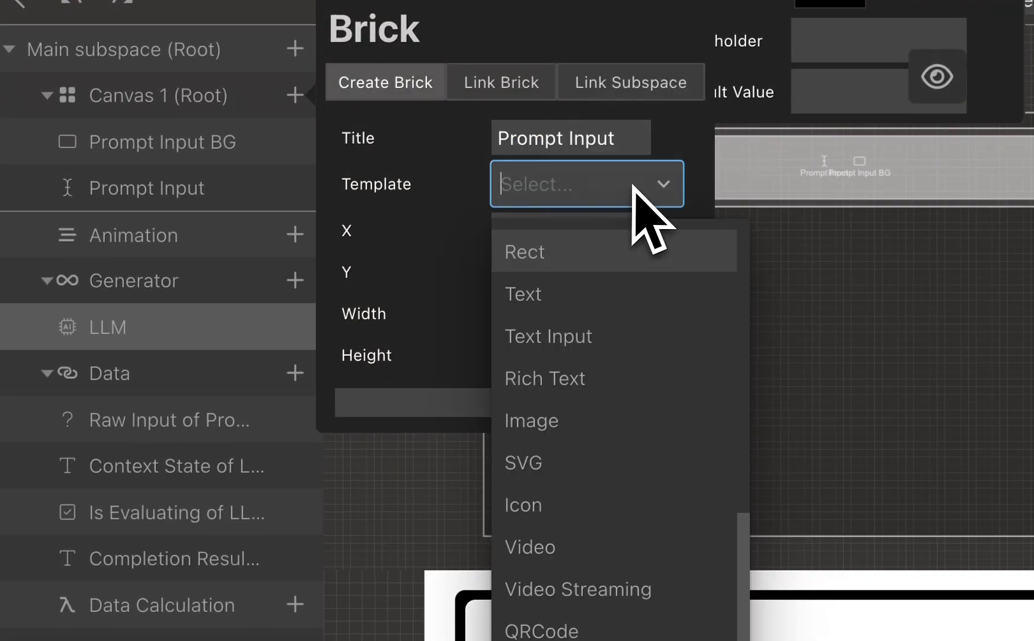
left_click(602, 504)
left_click(647, 142)
type("Generate")
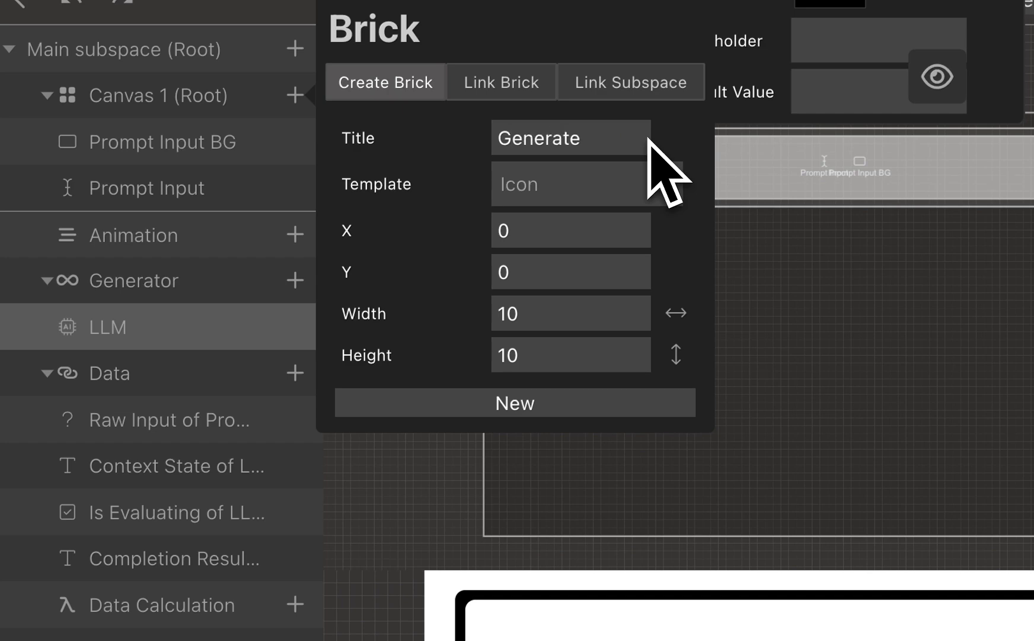
type(" Prompt")
left_click(593, 401)
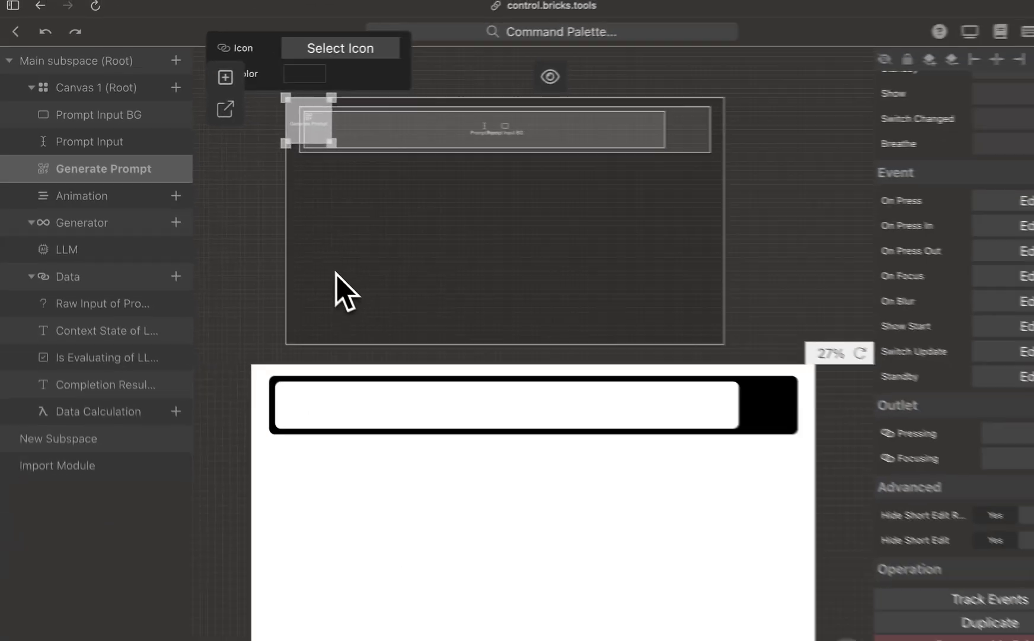
Search the icons for "Sparkle" and assign the solid sparkles icon to the Generate Prompt brick.
left_click(349, 47)
left_click(469, 170)
type("Spar")
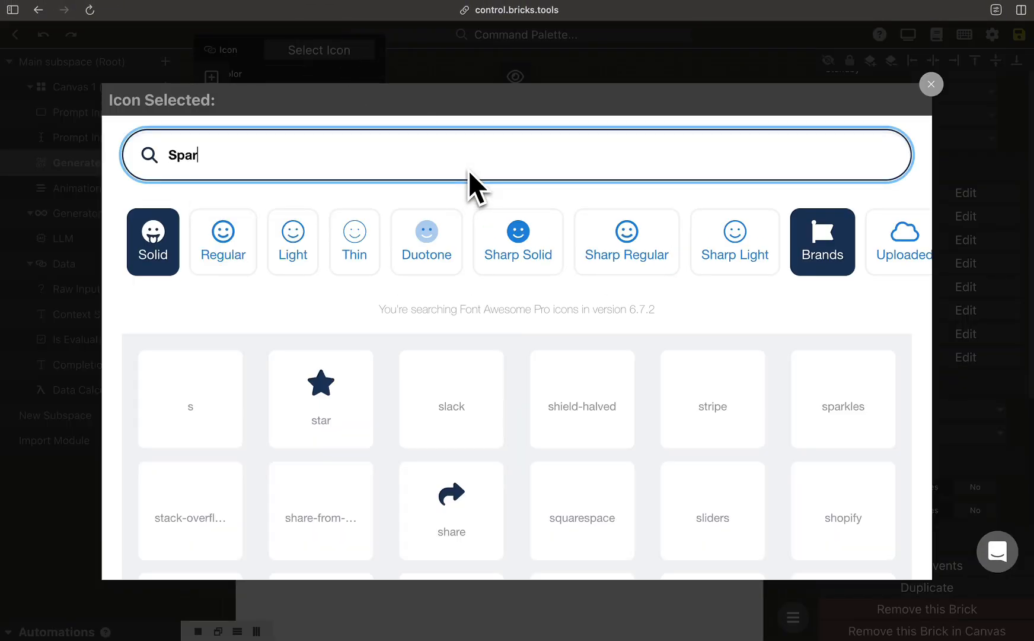
type("kle")
left_click(209, 409)
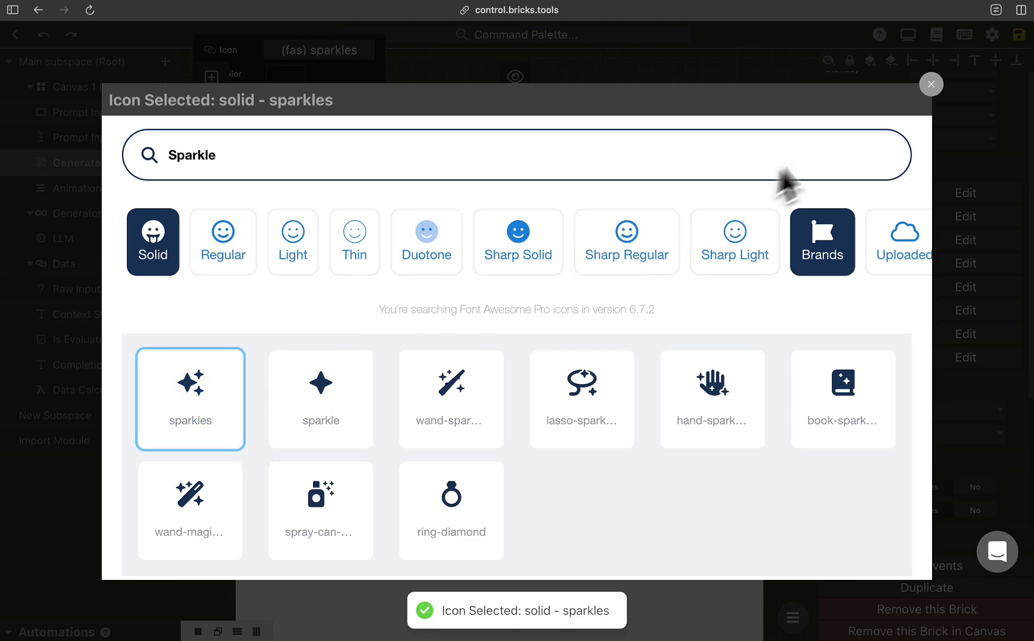
left_click(931, 84)
Move the Generate Prompt brick to the right end of the prompt bar and colour its icon #3A67FE.
left_click_drag(296, 125, 653, 127)
left_click(650, 82)
left_click_drag(795, 206, 742, 205)
type("#3A67FE")
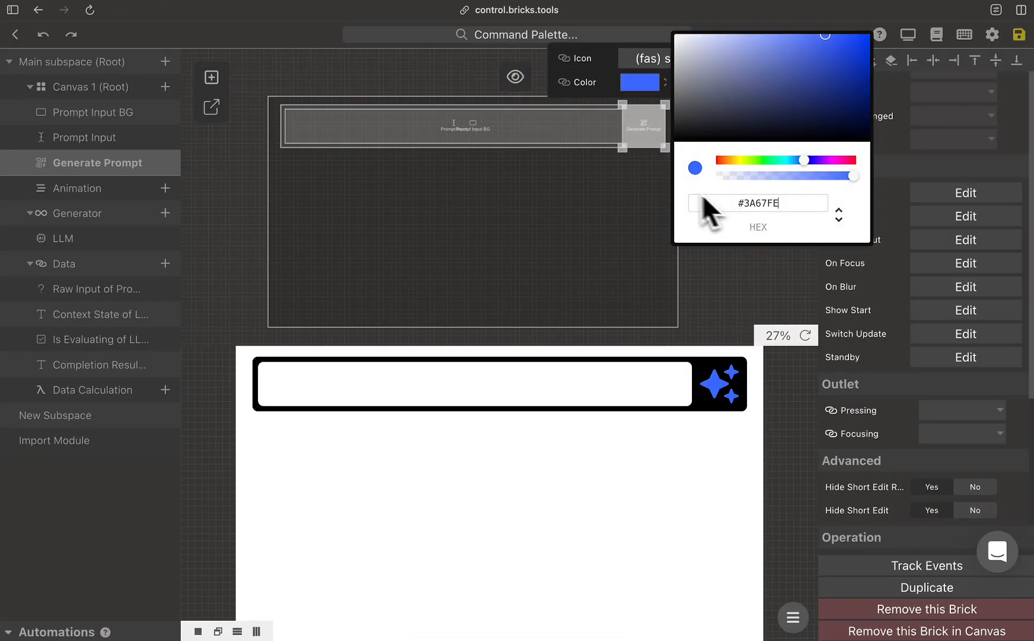
Set the Generate Prompt brick's width and height to 8 and its Y position to 3.
left_click(654, 138)
double_click(955, 262)
type("8")
double_click(956, 284)
type("8")
double_click(950, 241)
type("3")
Add the LLM generator's LLM COMPLETION action to the Generate Prompt brick's On Press event and save it.
scroll(950, 242, "down", 10)
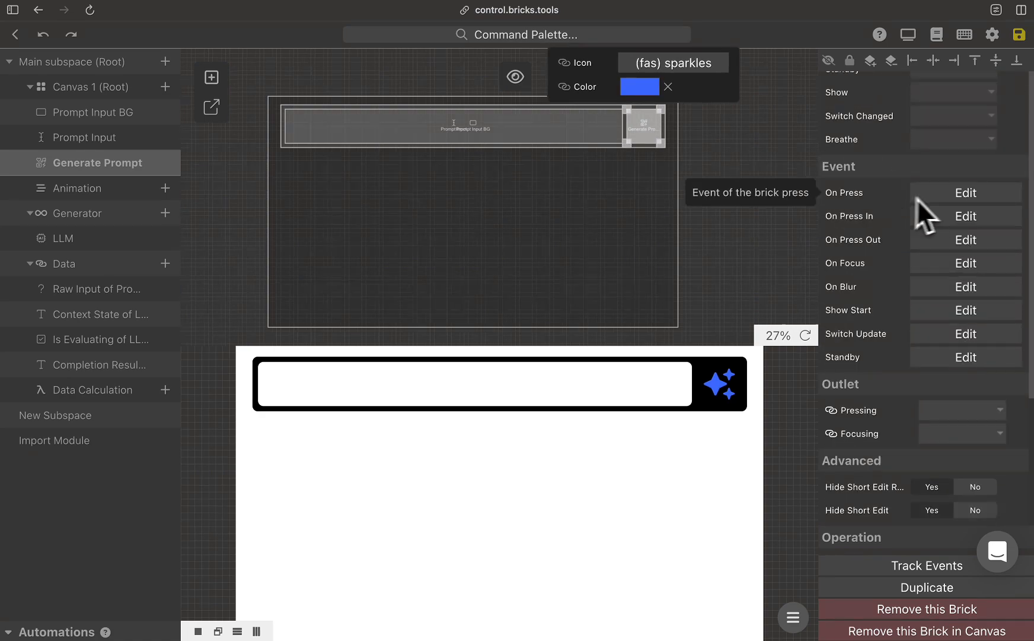
left_click(989, 193)
left_click(497, 520)
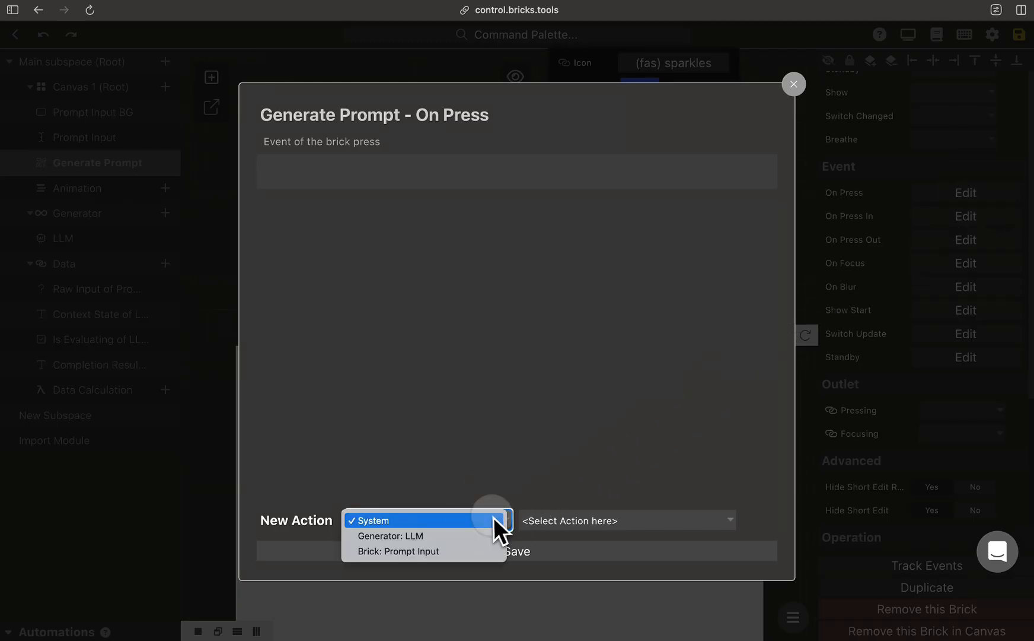
left_click(444, 536)
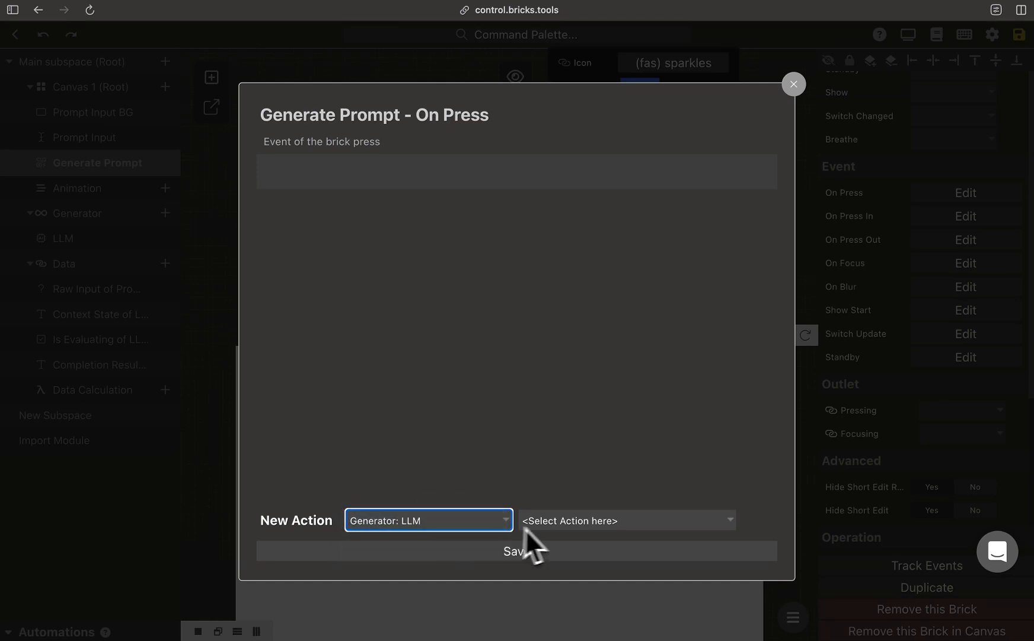
left_click(627, 522)
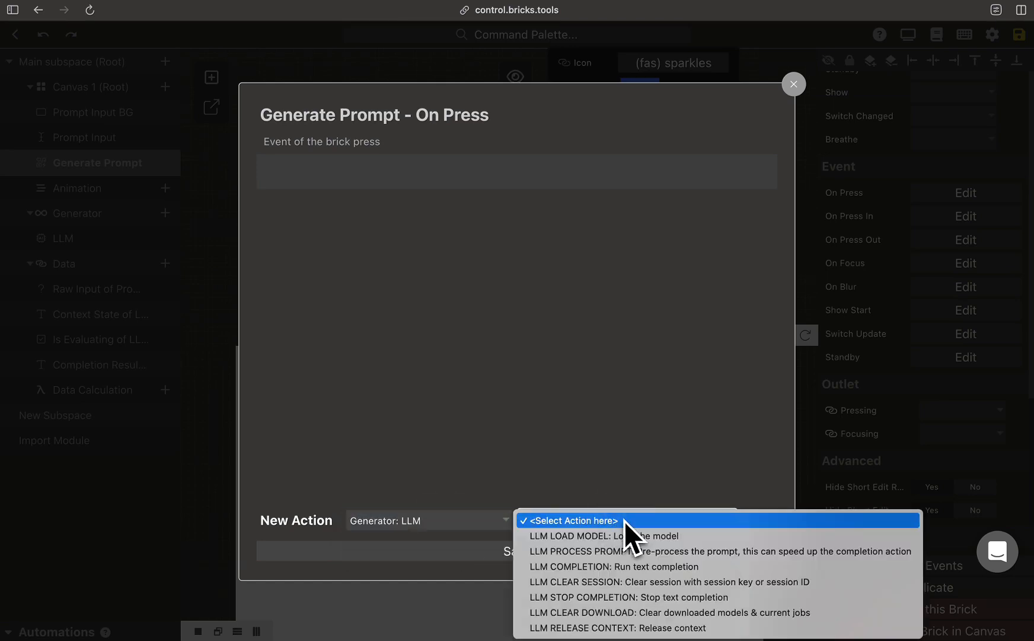
left_click(710, 567)
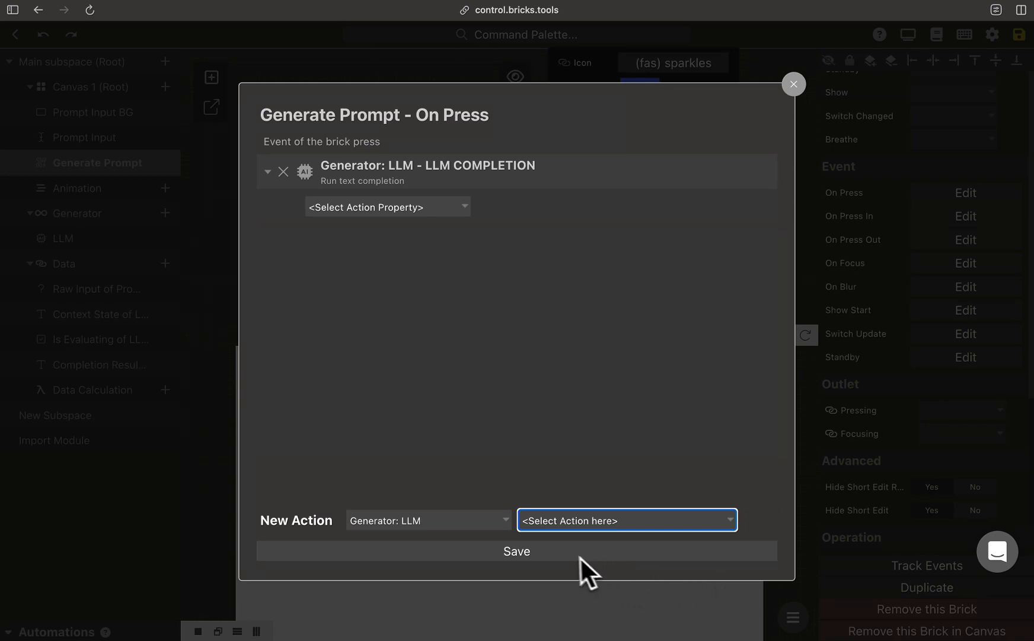
left_click(561, 551)
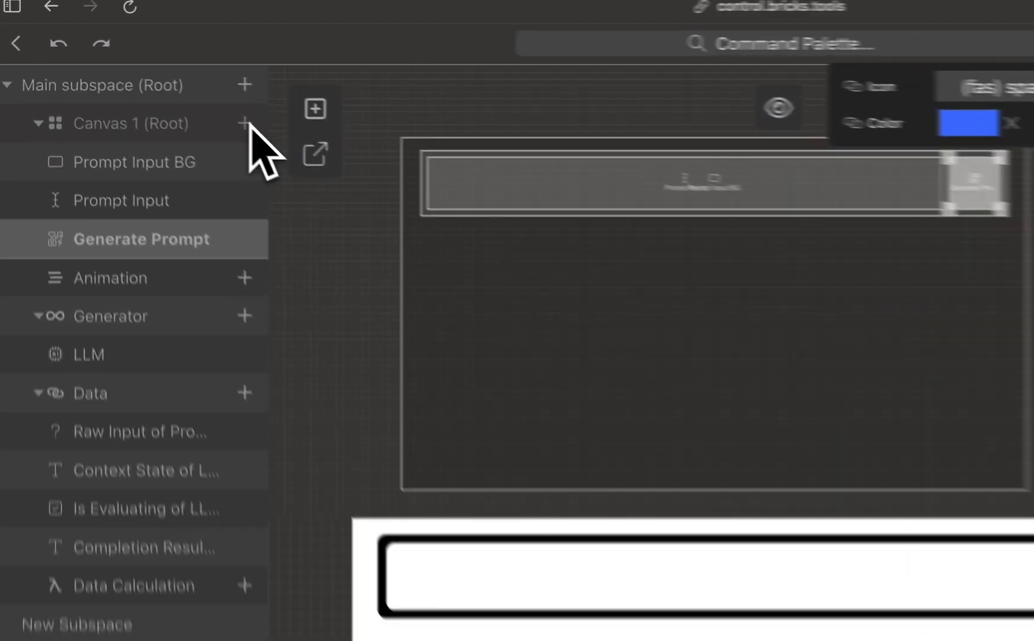
Add a Rect brick titled "LLM Output BG" to Canvas 1 and stretch it over the area below the prompt bar.
left_click(166, 87)
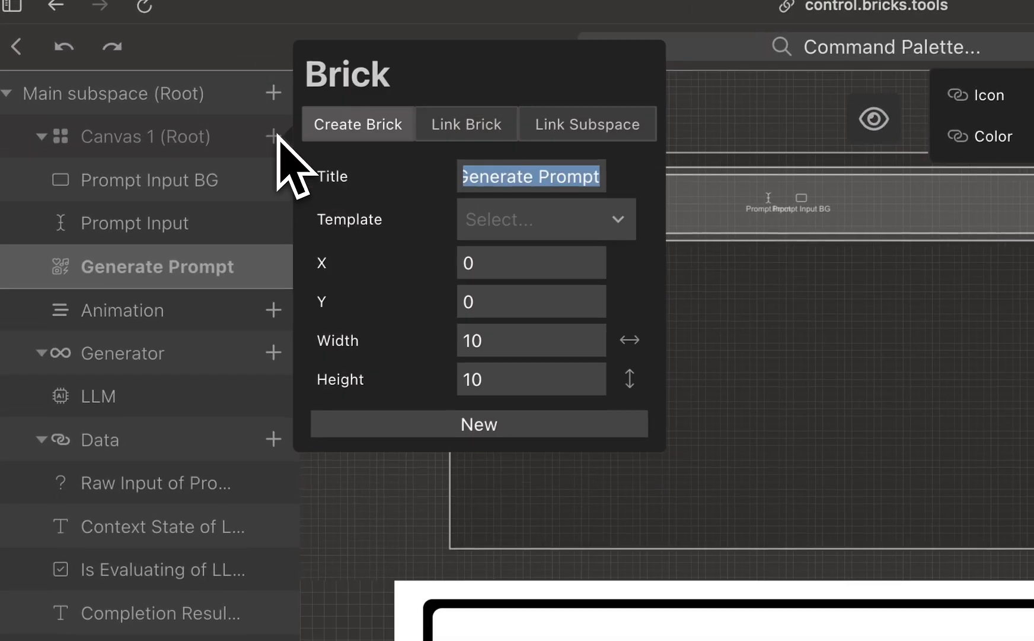
left_click(605, 230)
left_click(614, 270)
left_click(599, 178)
type("LLM Output BG")
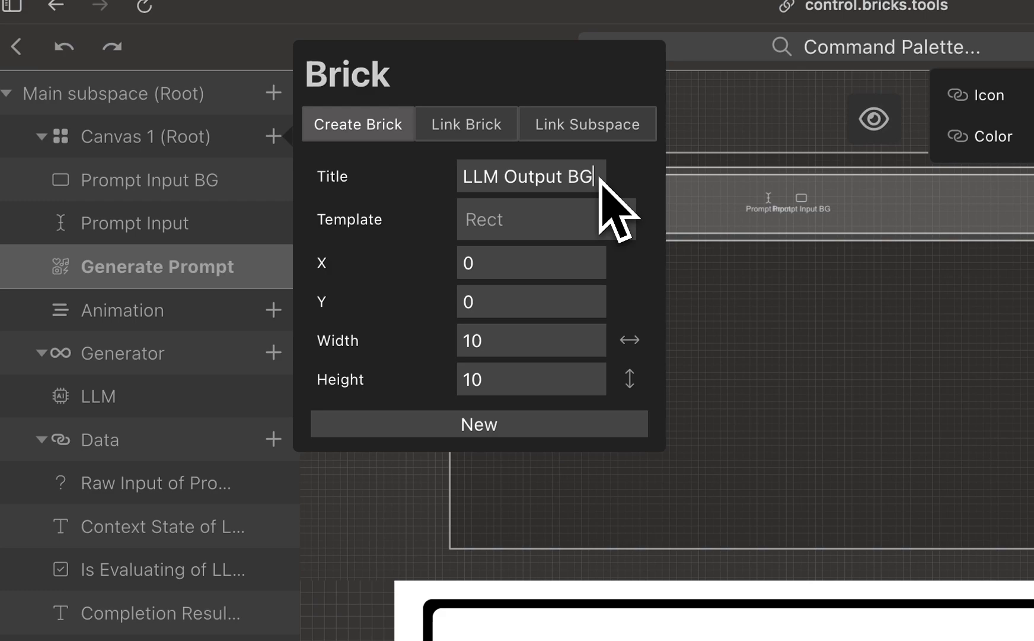
left_click(531, 425)
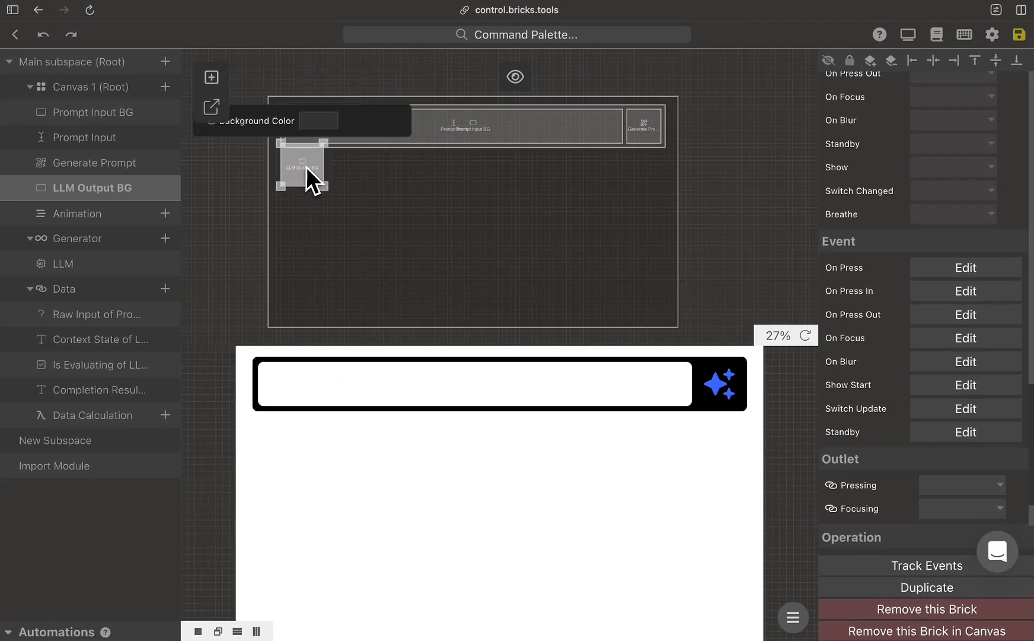
left_click_drag(306, 167, 302, 175)
left_click_drag(321, 196, 668, 324)
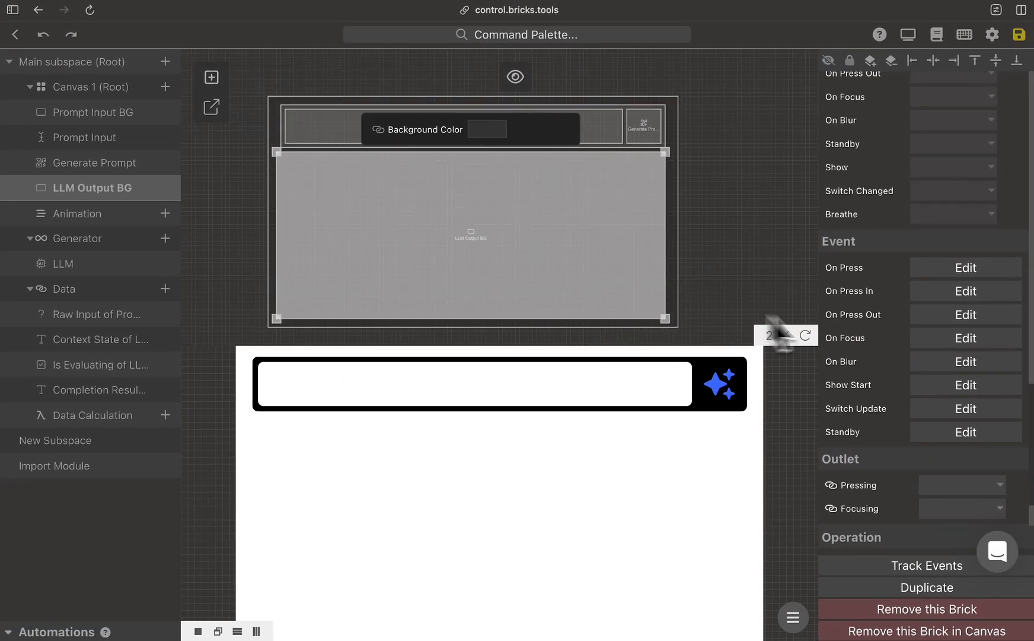
Give the LLM Output BG brick a black background and a border radius of 1.
scroll(920, 394, "up", 20)
scroll(920, 394, "down", 5)
scroll(921, 395, "down", 3)
left_click(940, 363)
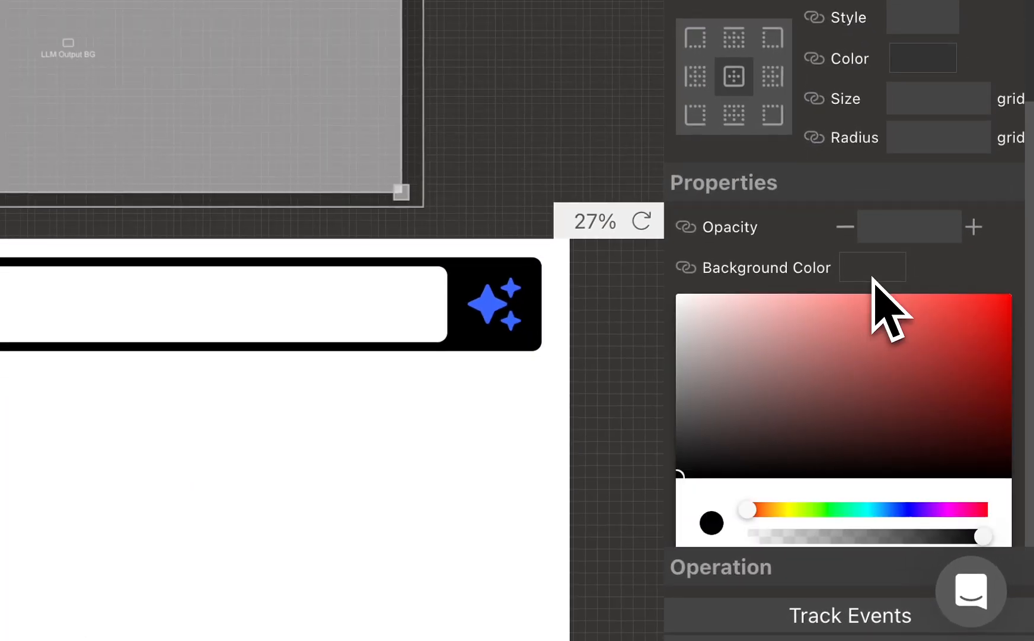
left_click_drag(887, 392, 767, 525)
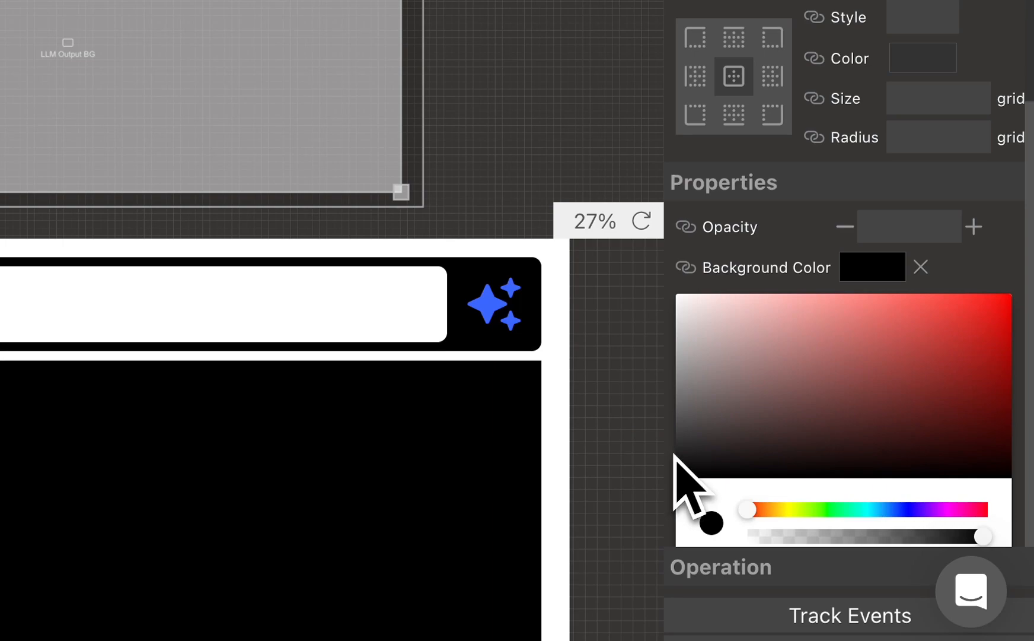
left_click(926, 146)
type("1")
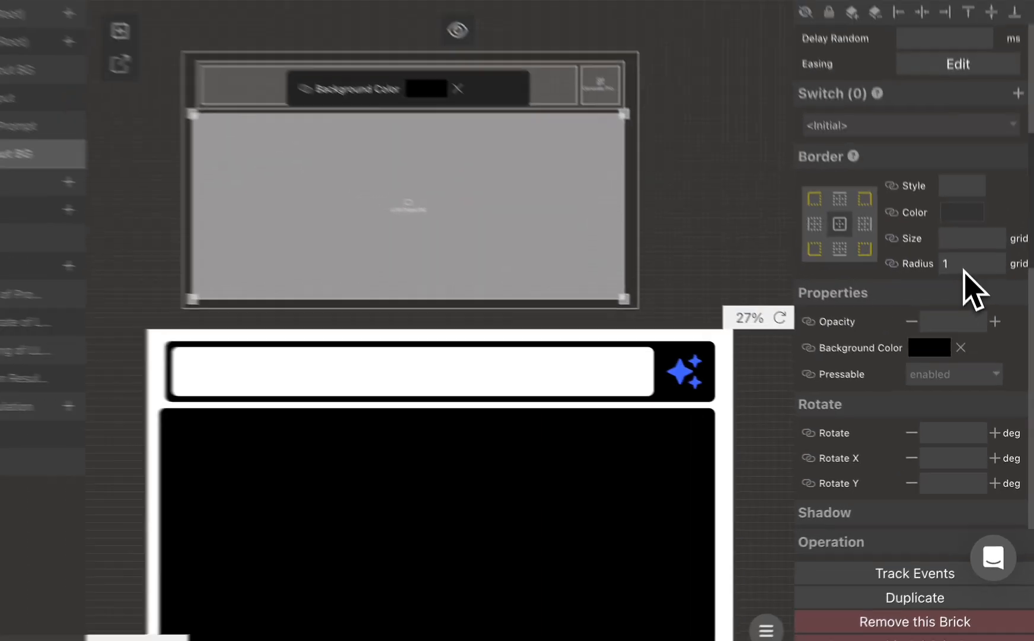
Set the LLM Output BG brick's X position to 3.
scroll(925, 146, "up", 6)
double_click(968, 221)
type("3")
key("Return")
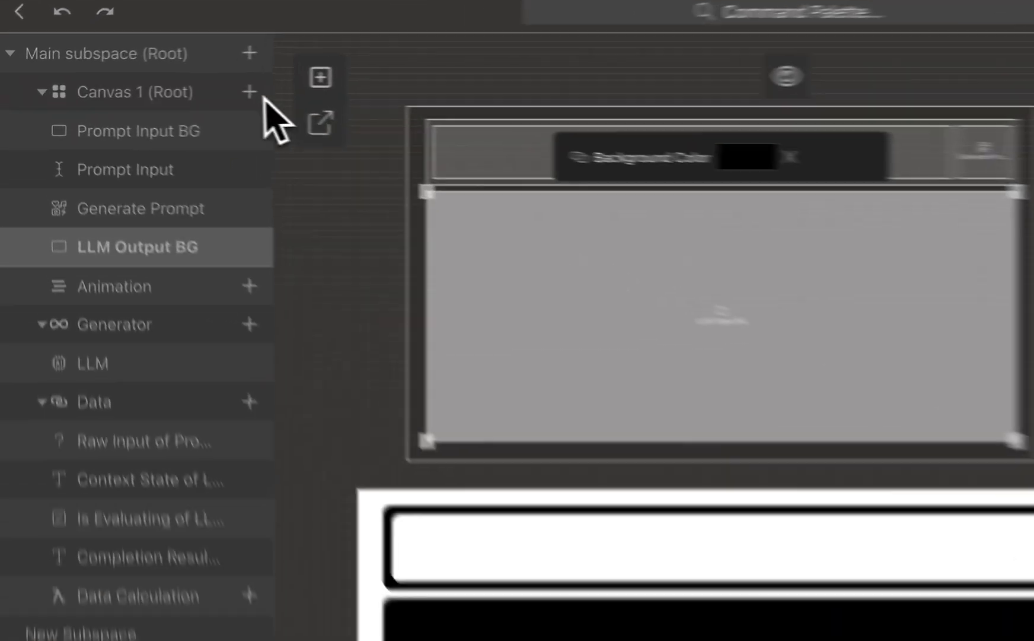
Add a brick titled "LLM Icon" to Canvas 1, using the Icon template.
left_click(165, 87)
left_click(354, 135)
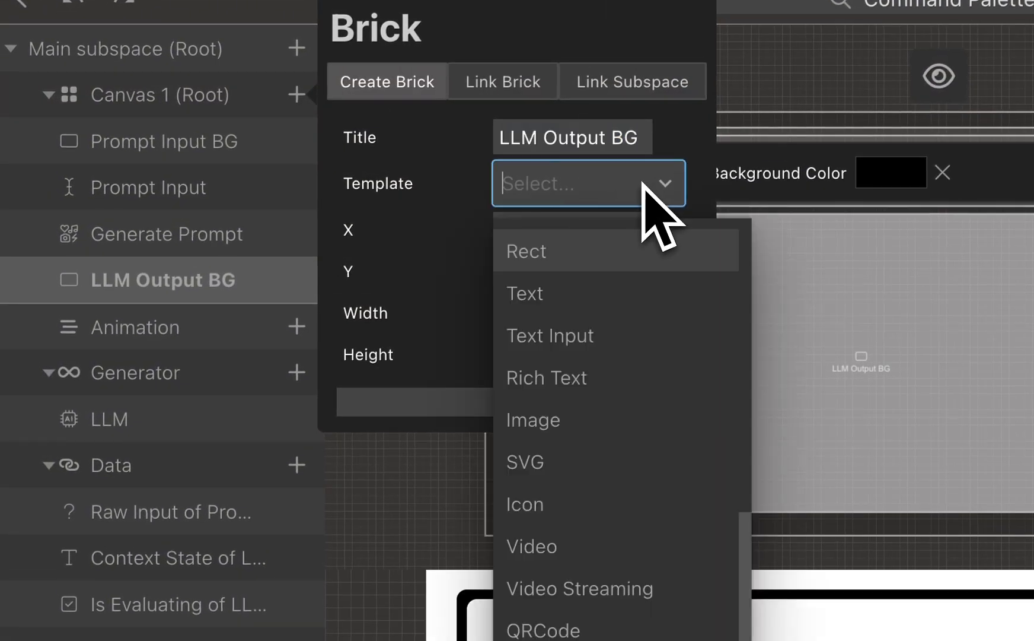
left_click(598, 495)
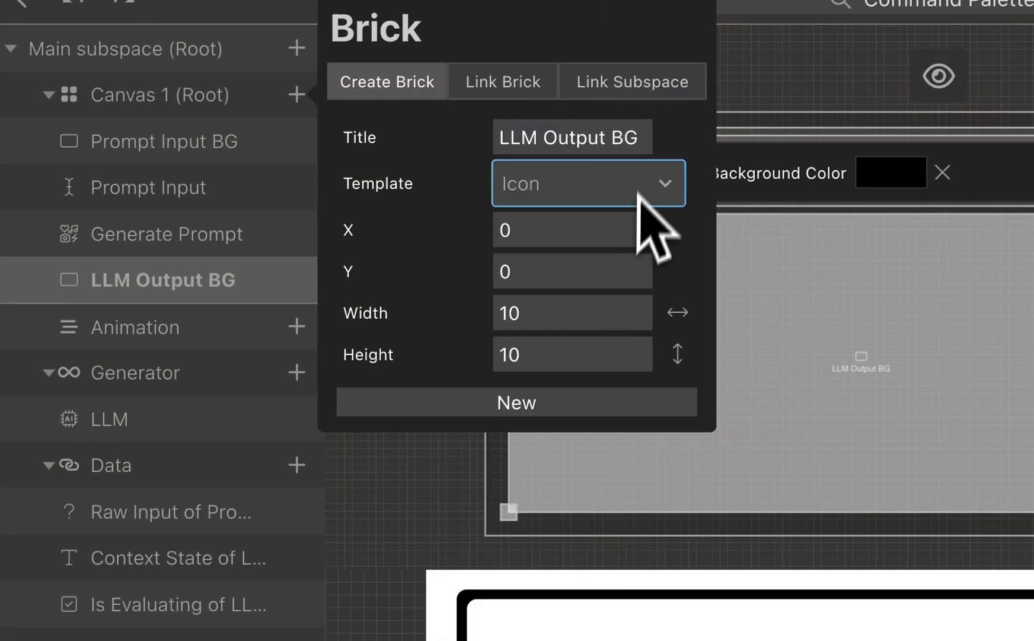
triple_click(644, 137)
type("LLM Icon")
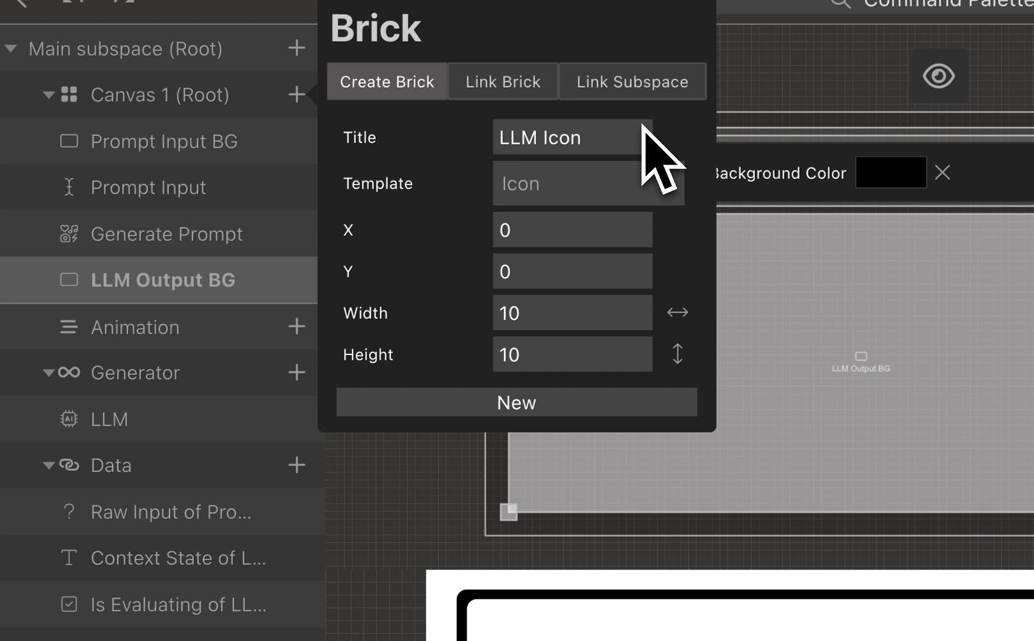
left_click(628, 401)
Search the icons for "AI", assign the solid microchip-ai icon to the LLM Icon brick and colour it #FF00D5.
left_click(569, 33)
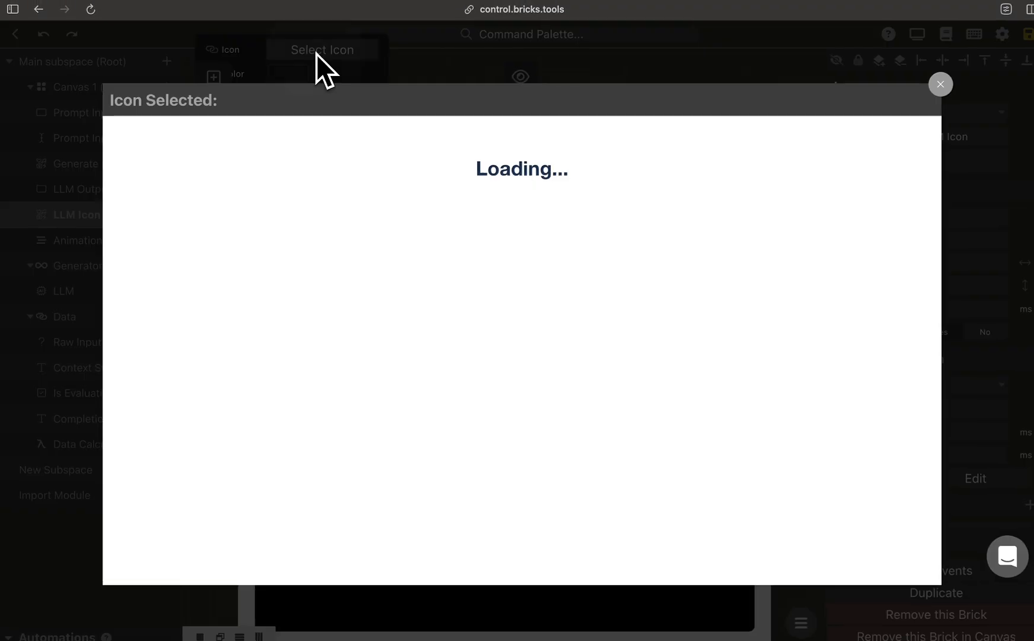
left_click(448, 163)
type("AI")
left_click(234, 498)
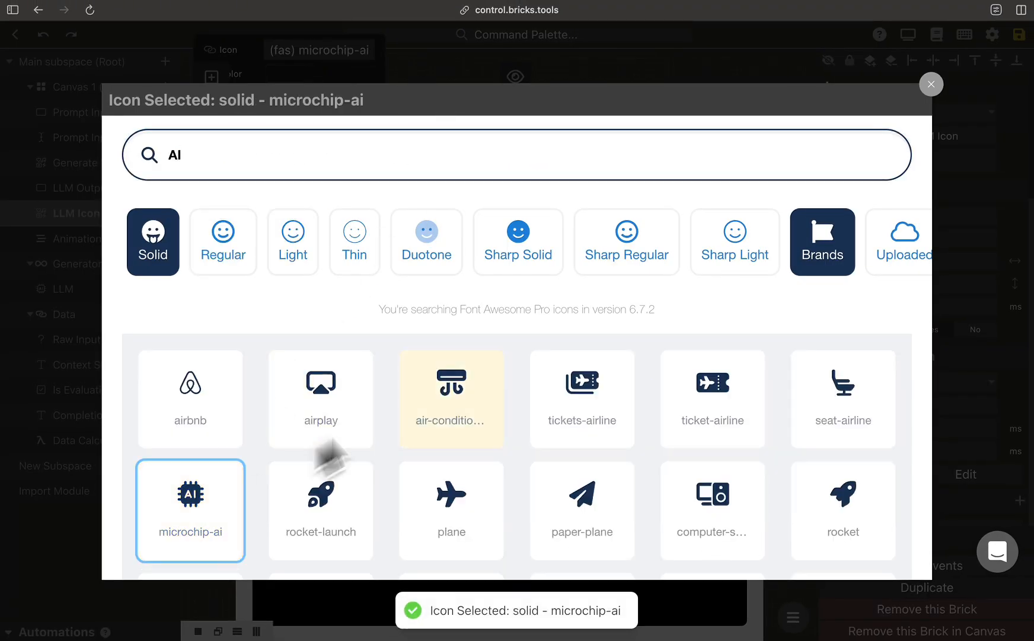
left_click(931, 86)
left_click(302, 76)
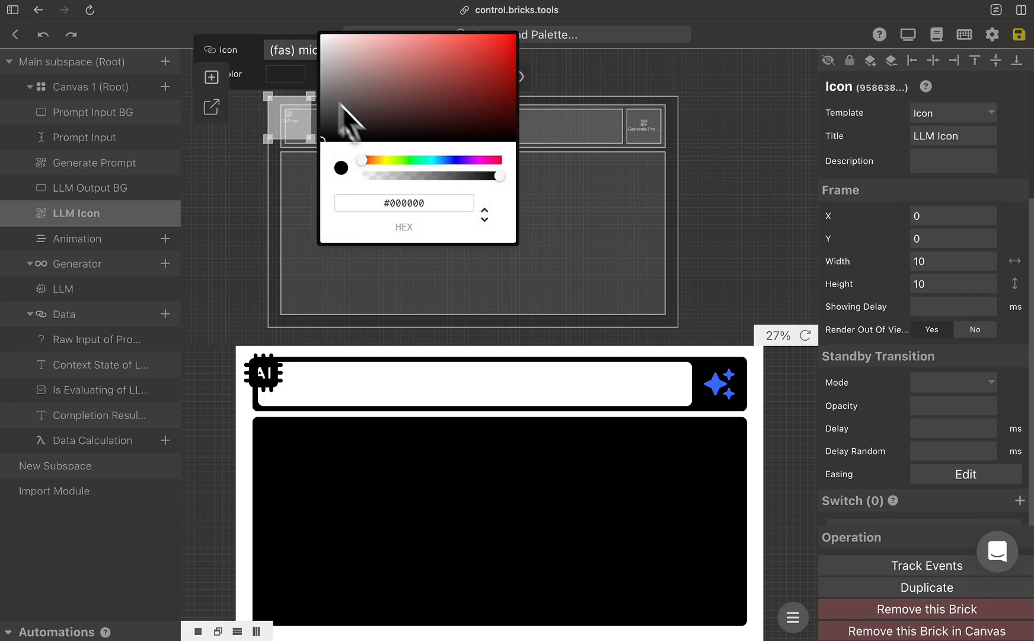
type("FF00D5")
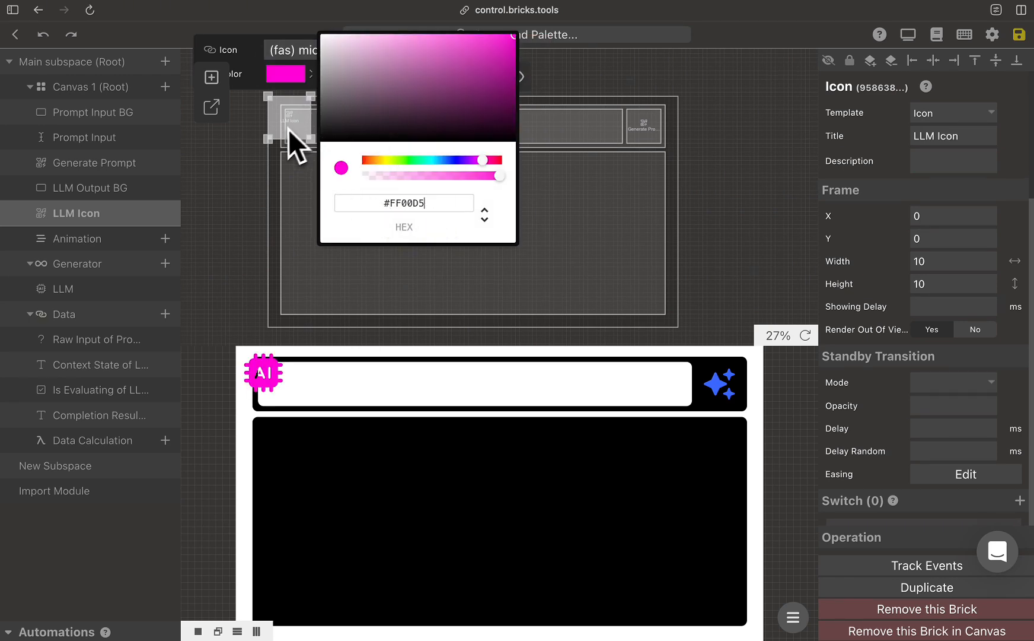
Position the LLM Icon brick at X 5, Y 23 and set its width and height to 8.
left_click(955, 224)
type("5")
left_click(948, 239)
type("23")
left_click(948, 268)
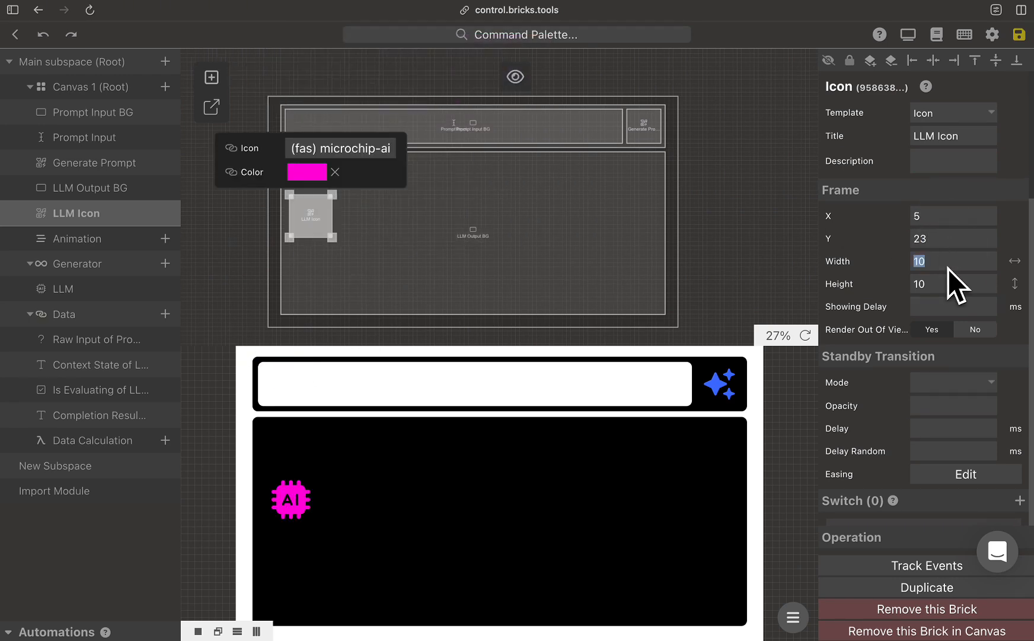
type("8")
left_click(948, 287)
type("8")
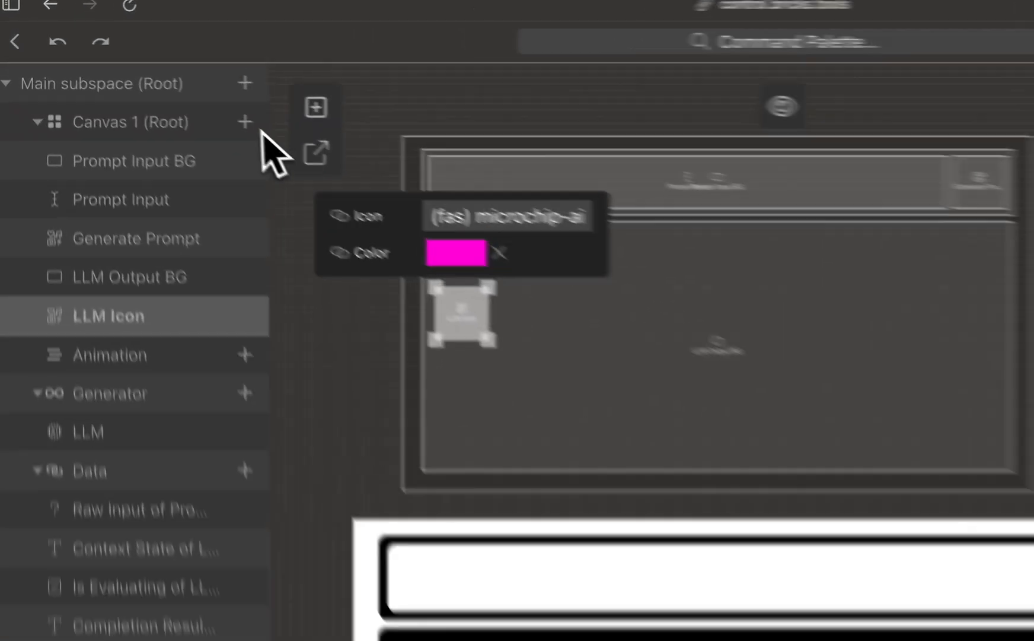
Add a brick titled "Generated Text Box" to Canvas 1, using the Rect template.
left_click(165, 86)
left_click(611, 233)
left_click(617, 291)
left_click(613, 175)
type("Generated Text Box")
left_click(563, 452)
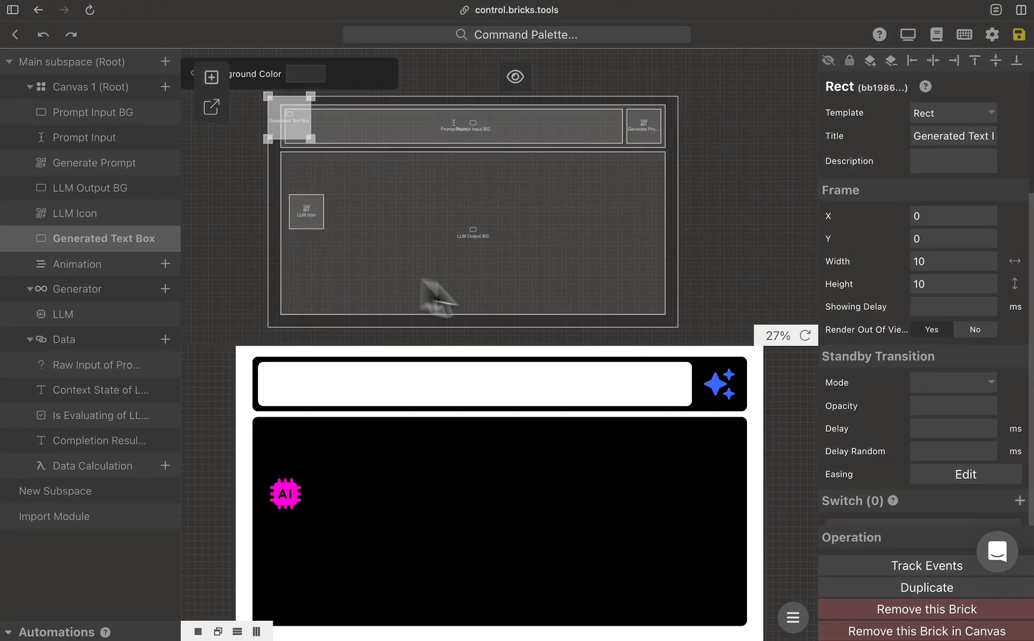
Give the Generated Text Box a solid #FF00D5 border with size 0.2 and radius 1.
scroll(934, 396, "down", 5)
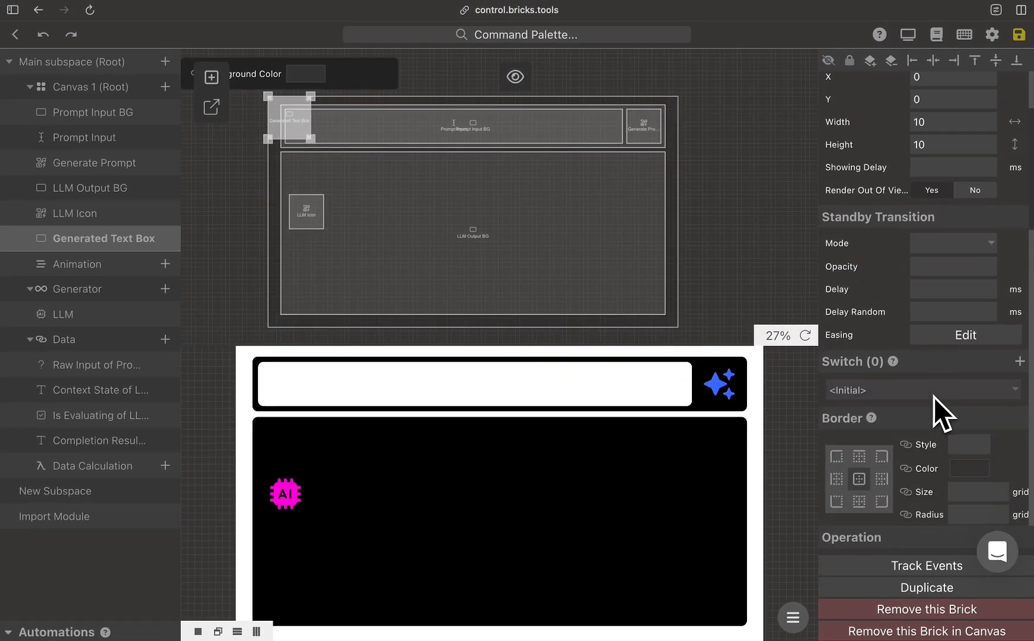
left_click(969, 290)
left_click(985, 304)
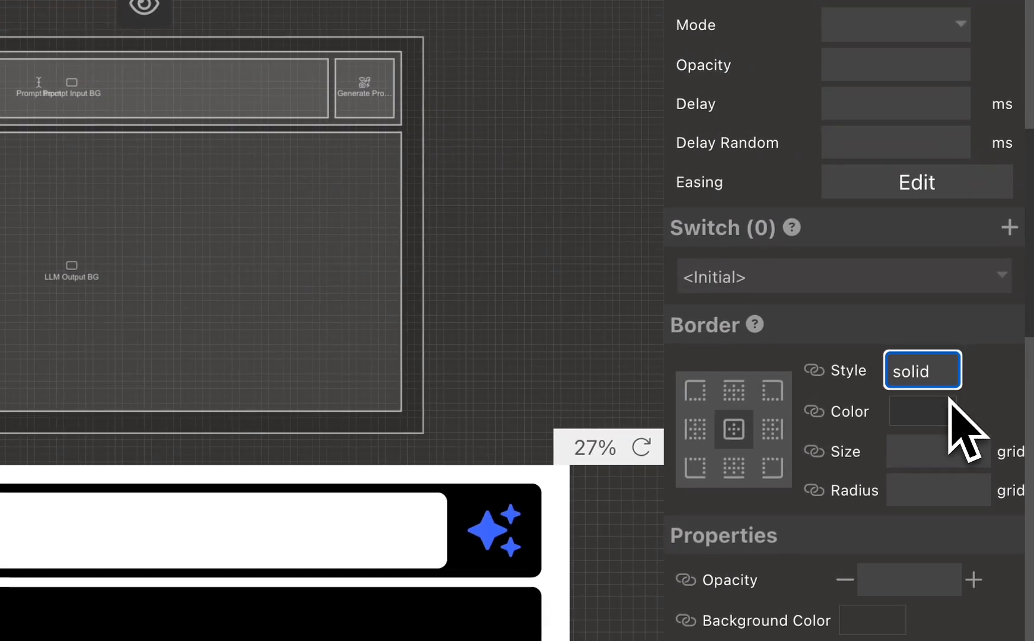
left_click(927, 455)
type("0.2")
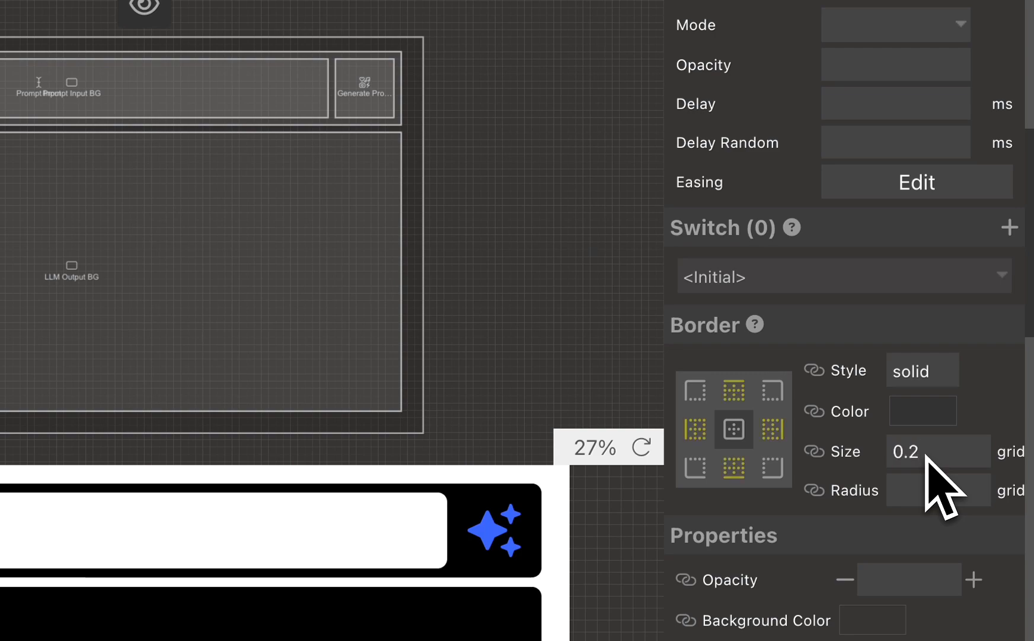
left_click(926, 477)
type("1")
left_click(919, 411)
double_click(806, 304)
type("FF00D5")
left_click(899, 408)
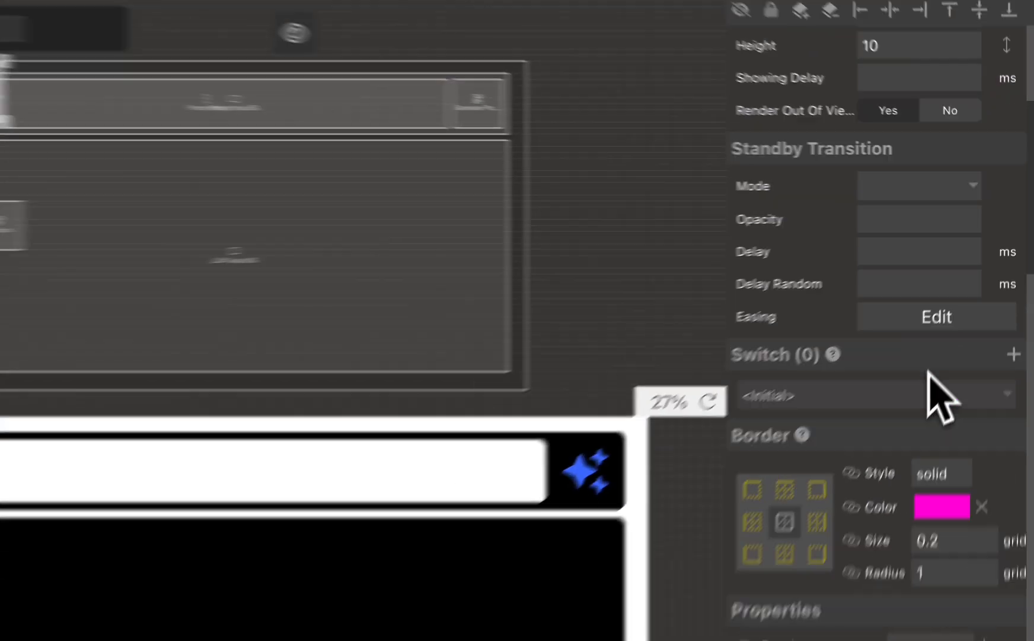
Move the Generated Text Box beside the LLM Icon, at about X 15, Y 23, and set its width to 75 and height to 25.
left_click_drag(311, 125, 661, 311)
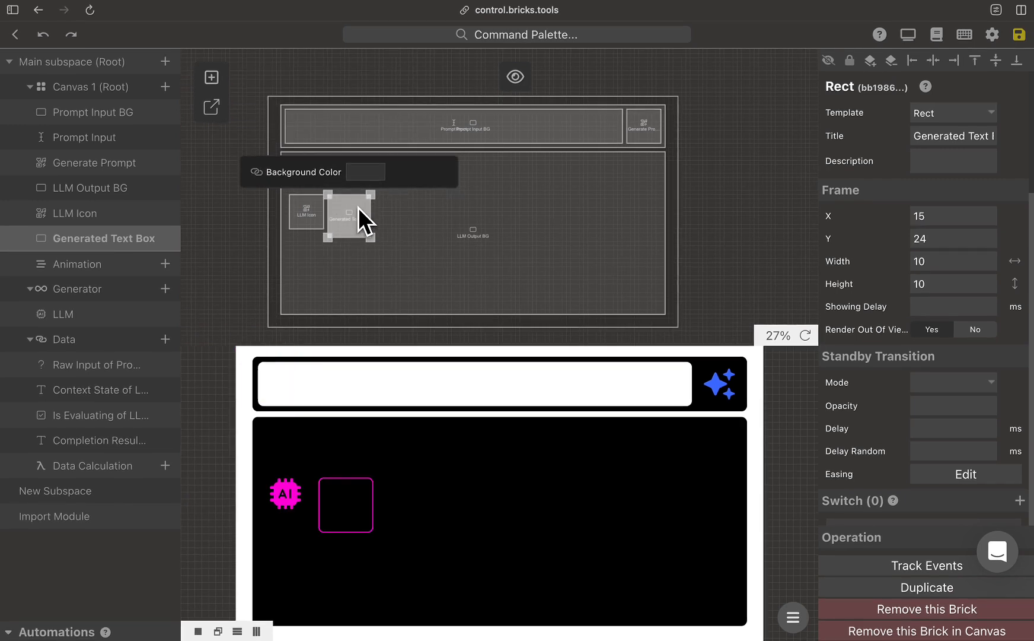
key("Right")
left_click(954, 268)
key("BackSpace")
type("5")
left_click(954, 287)
key("BackSpace")
type("5")
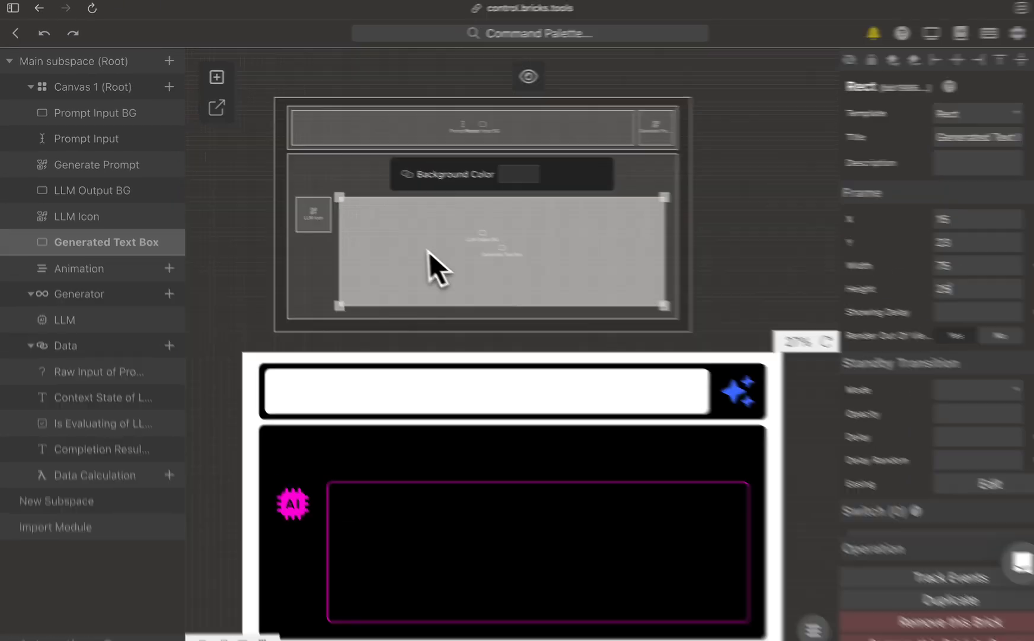
Add a brick titled "LLM Result" to Canvas 1, using the Text template.
left_click(170, 88)
left_click(356, 139)
left_click(357, 190)
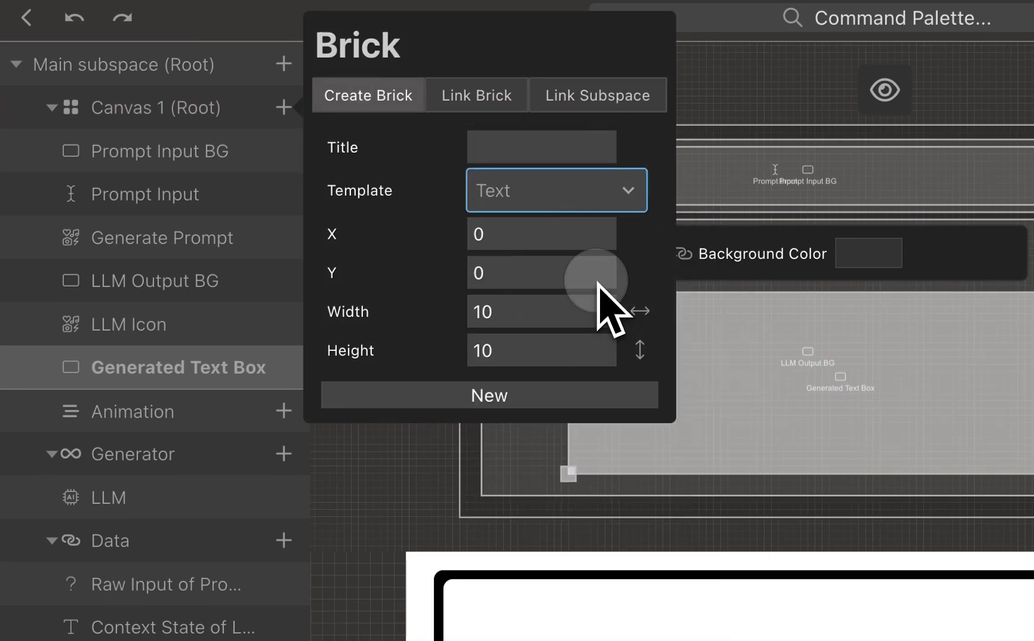
left_click(613, 153)
type("LLM")
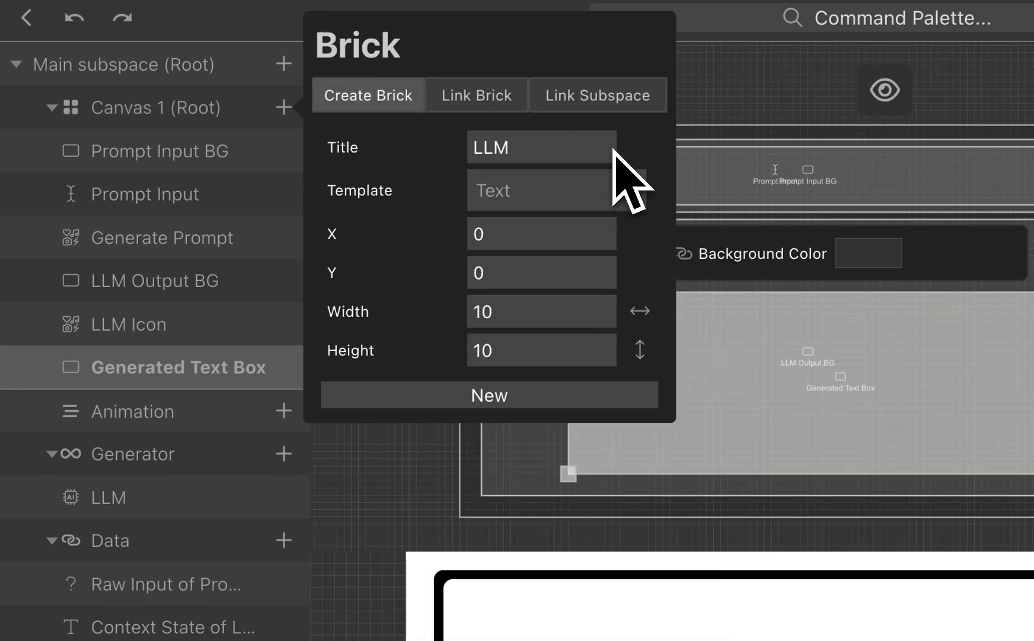
type(" Result")
left_click(566, 396)
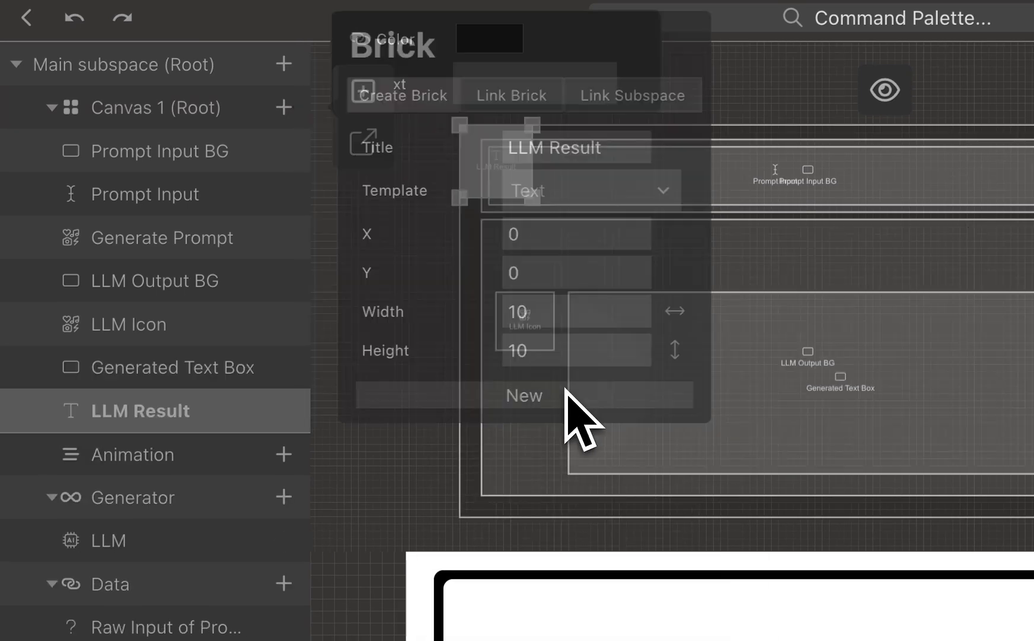
Fit the LLM Result brick inside the Generated Text Box and set its text colour to white.
left_click_drag(283, 207, 872, 502)
left_click(602, 255)
left_click_drag(688, 192, 642, 54)
Link the LLM Result brick's text to the Completion Result of LLM data.
left_click(475, 303)
left_click(705, 298)
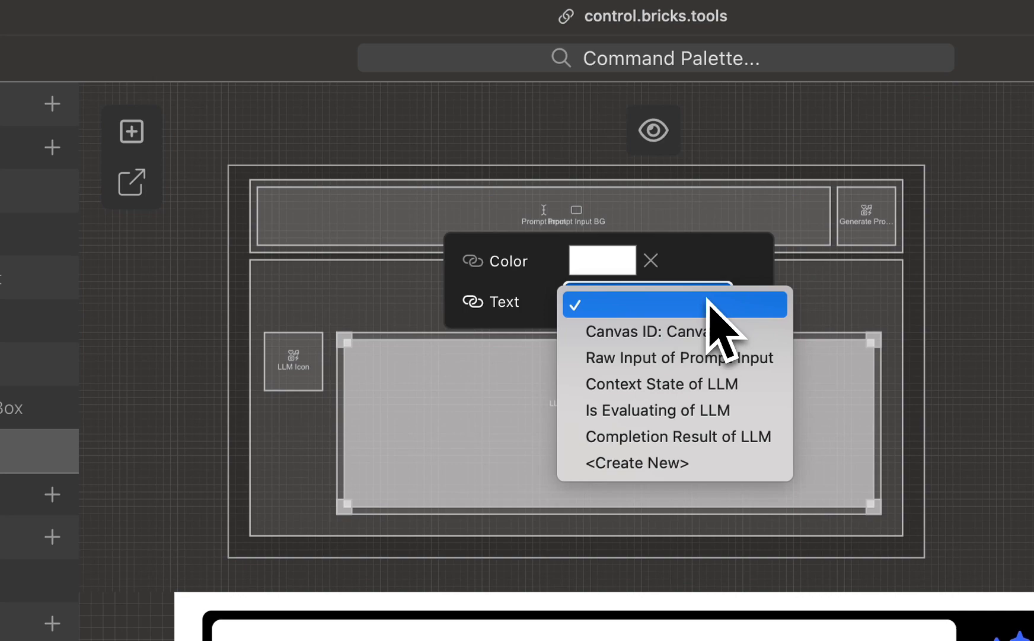
left_click(728, 440)
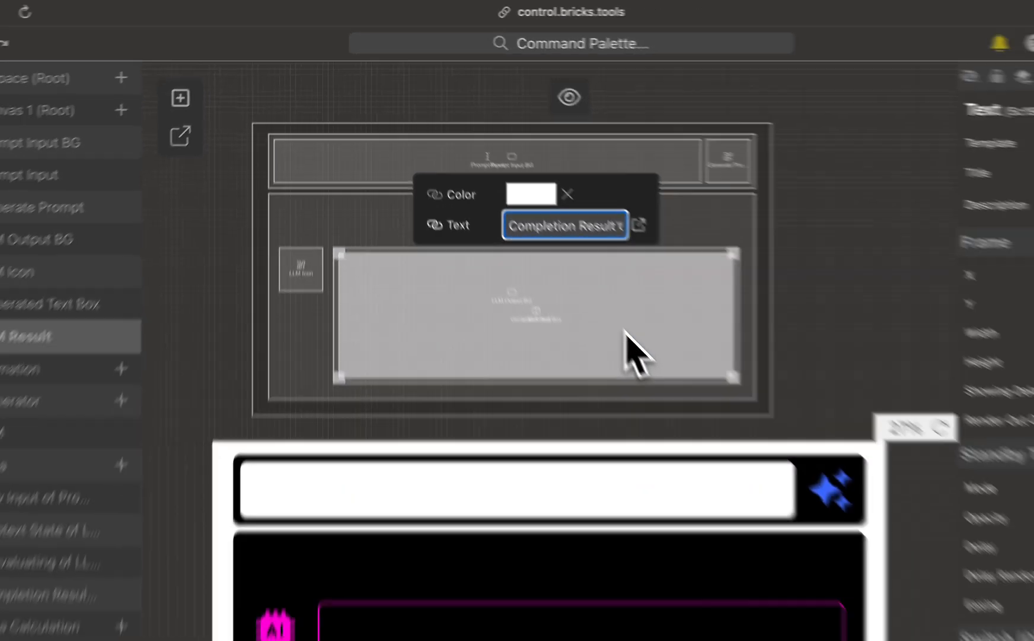
Set the LLM Result brick's font size to 2 grid.
scroll(886, 384, "down", 10)
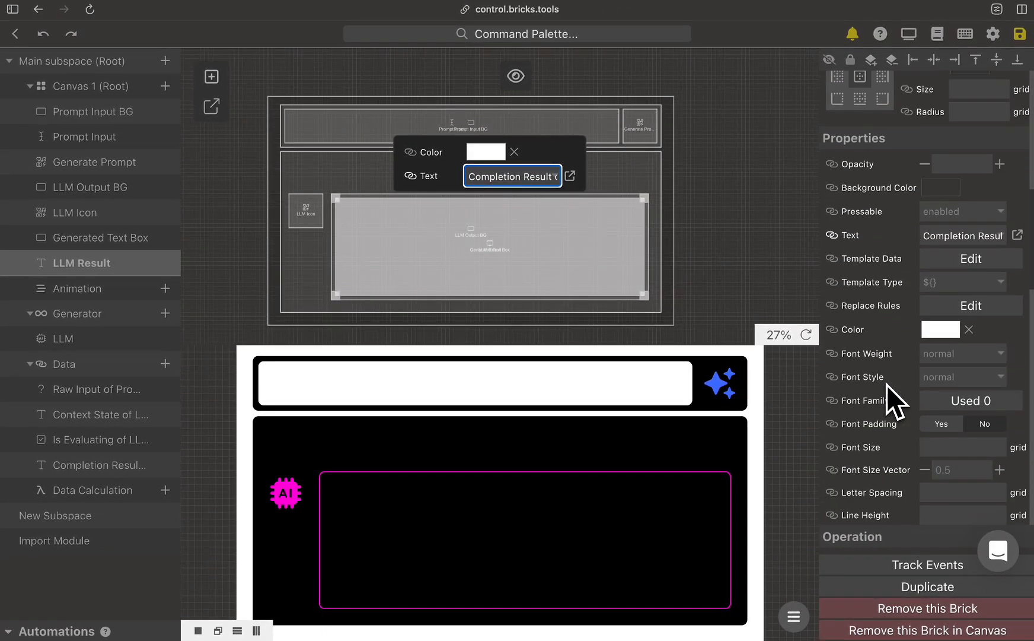
left_click(972, 452)
type("2")
Inset the LLM Result brick within the Generated Text Box at X 17, Y 25, with width 71 and height 21.
scroll(972, 452, "up", 10)
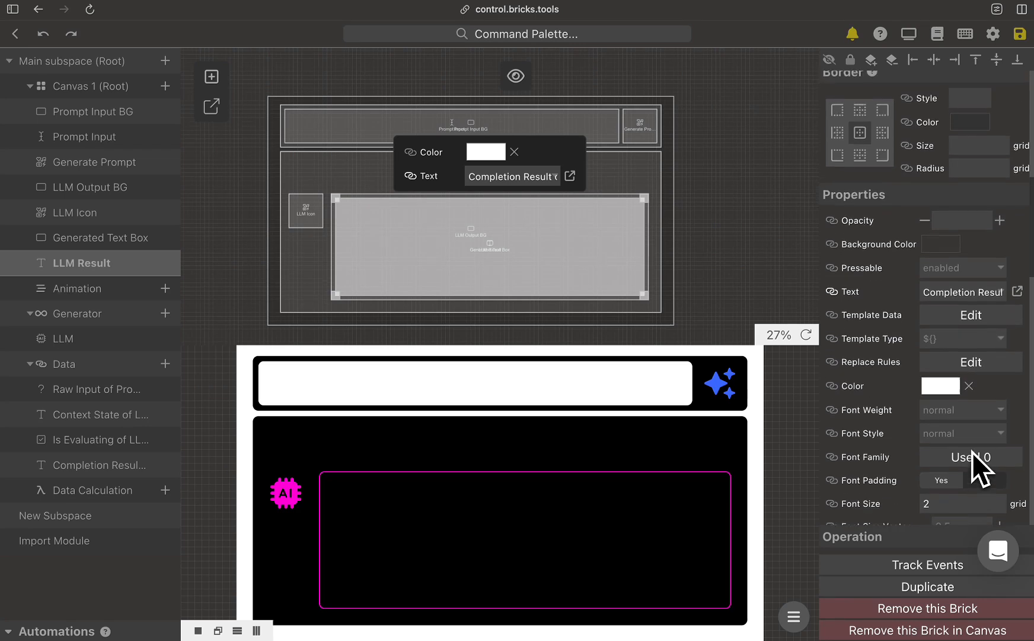
double_click(960, 222)
type("17")
double_click(959, 244)
type("25")
double_click(956, 267)
type("71")
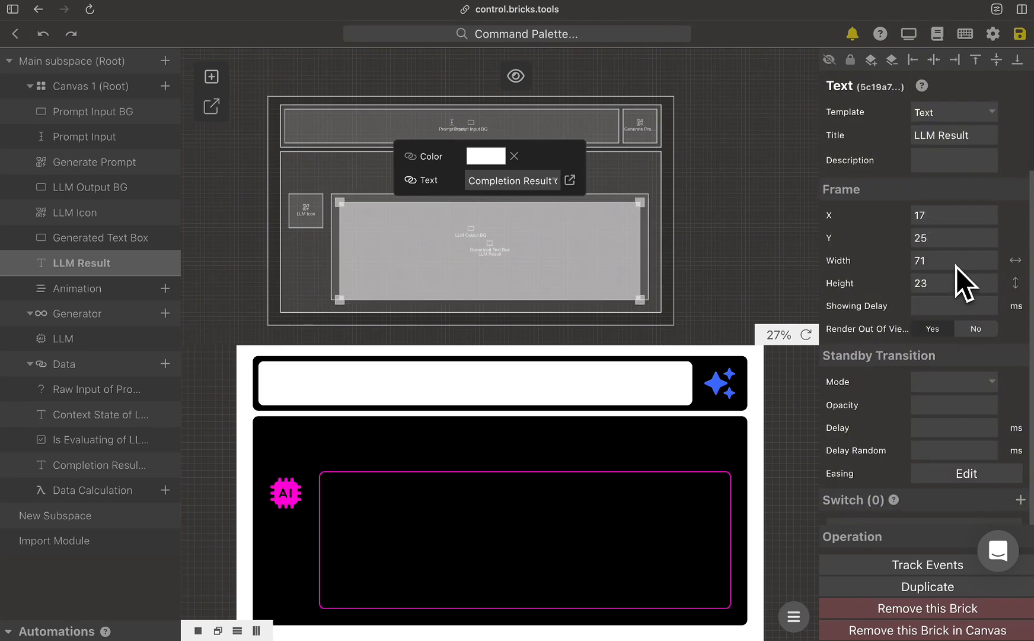
double_click(954, 286)
type("21")
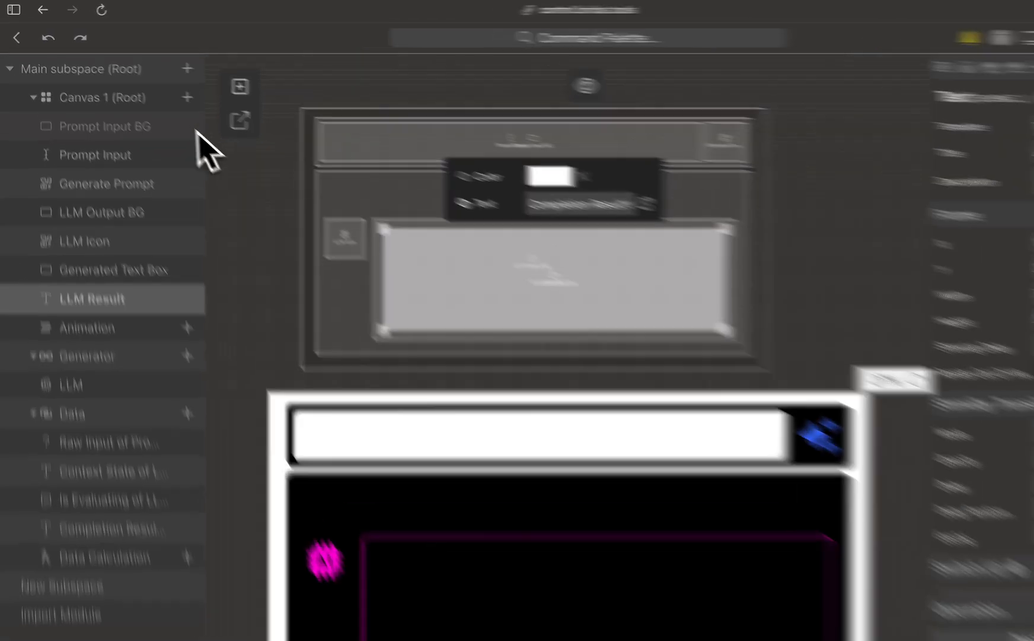
Add a brick titled "Model Status Title" to Canvas 1, using the Text template.
left_click(164, 86)
left_click(593, 221)
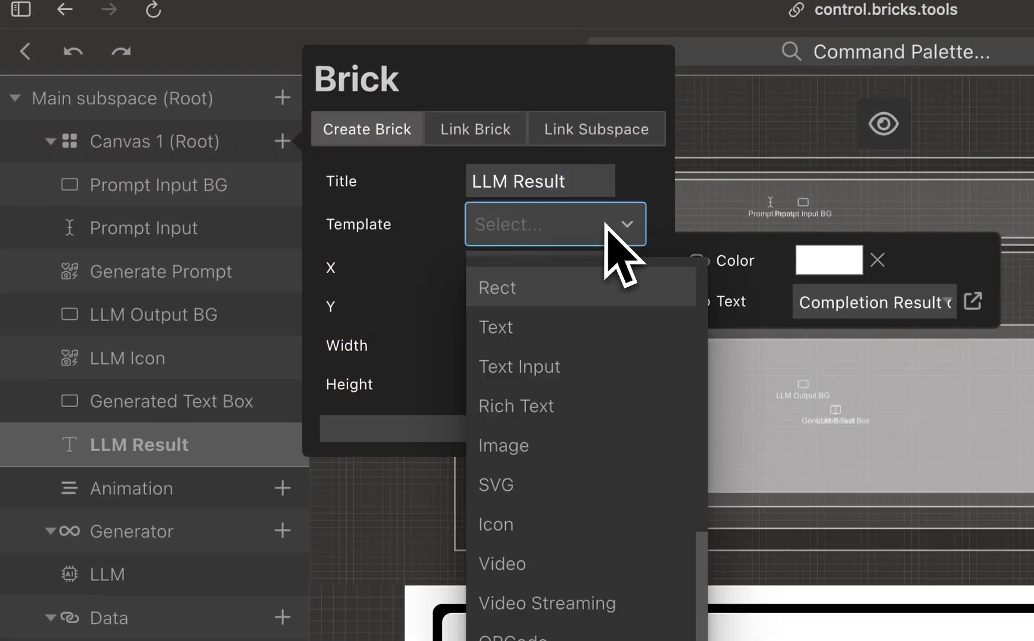
left_click(572, 320)
left_click(610, 181)
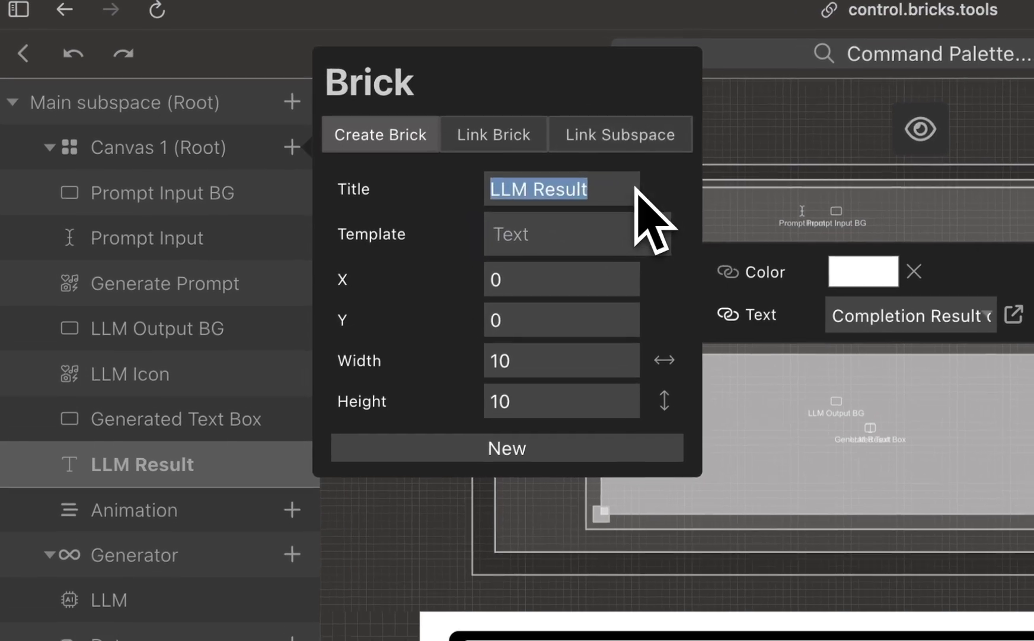
type("Model Status Title")
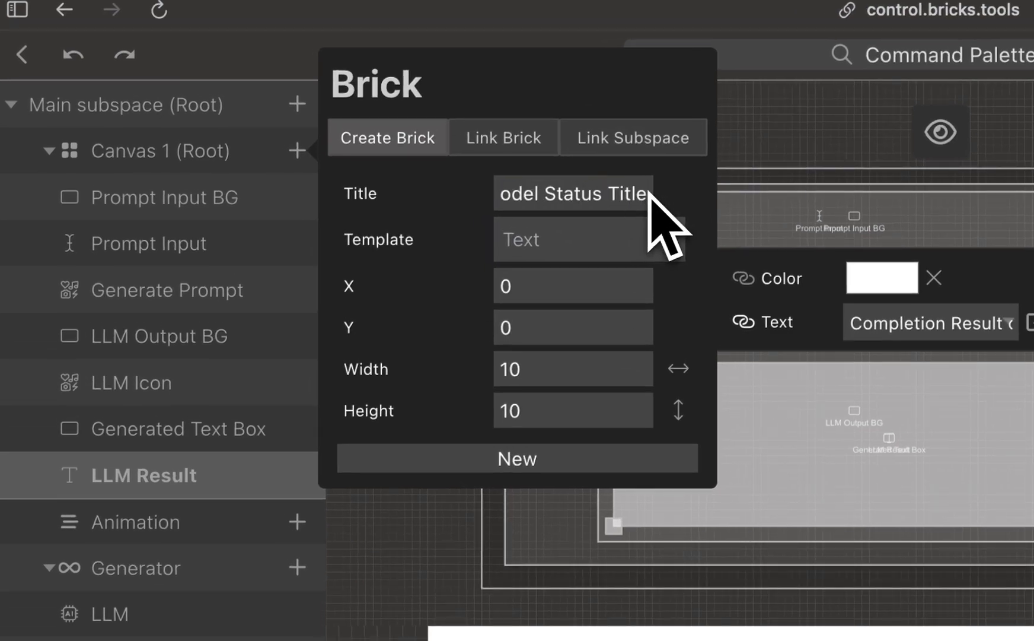
left_click(593, 458)
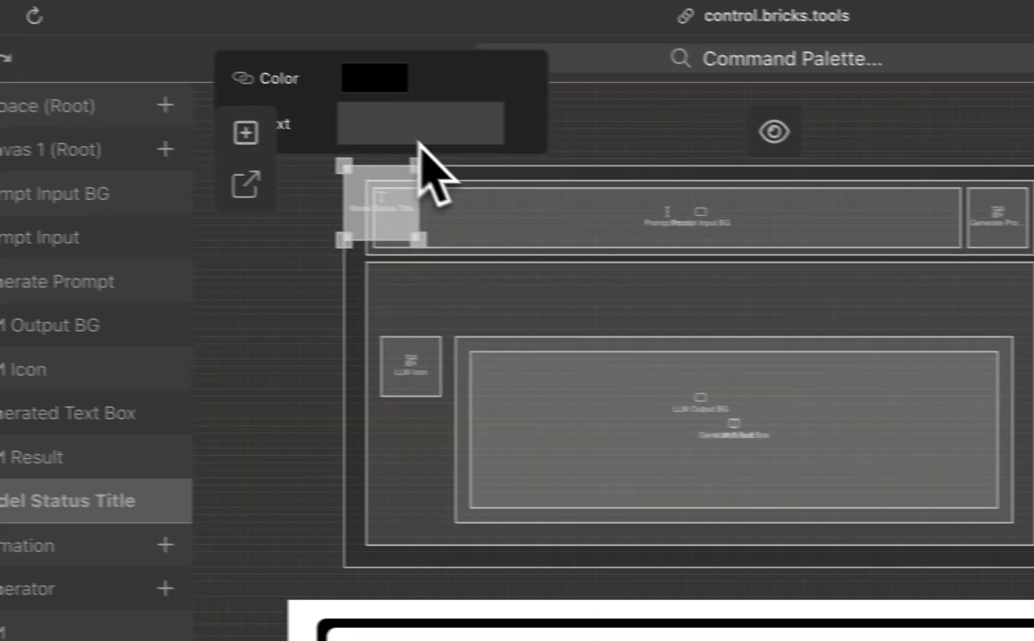
Set the Model Status Title brick's text to "Model Status:" and its colour to #3A67FE.
left_click(571, 134)
type("Model Status:")
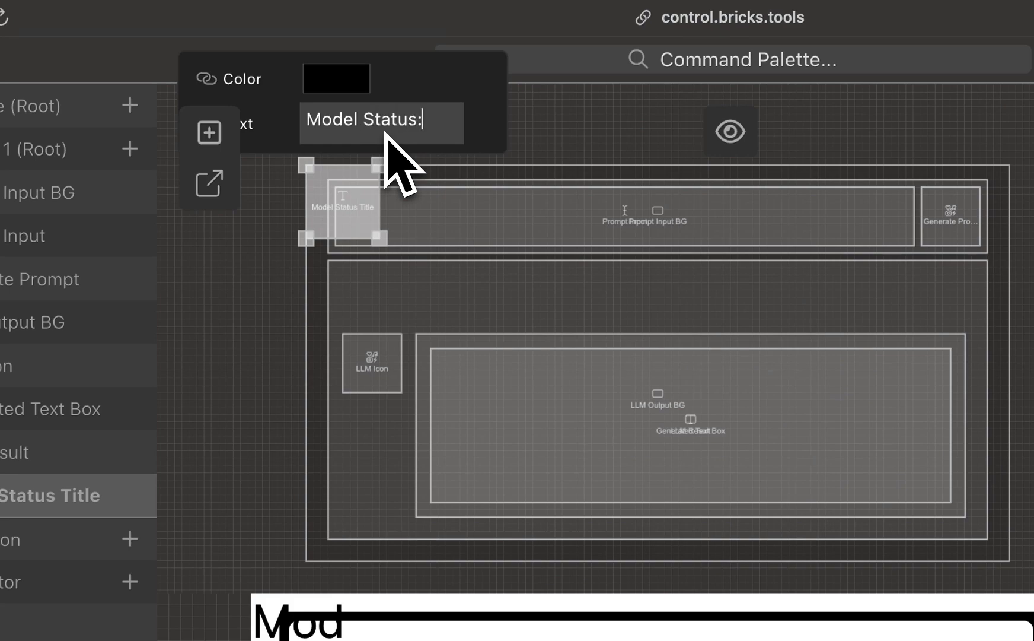
left_click(336, 79)
double_click(525, 348)
type("3A67FE")
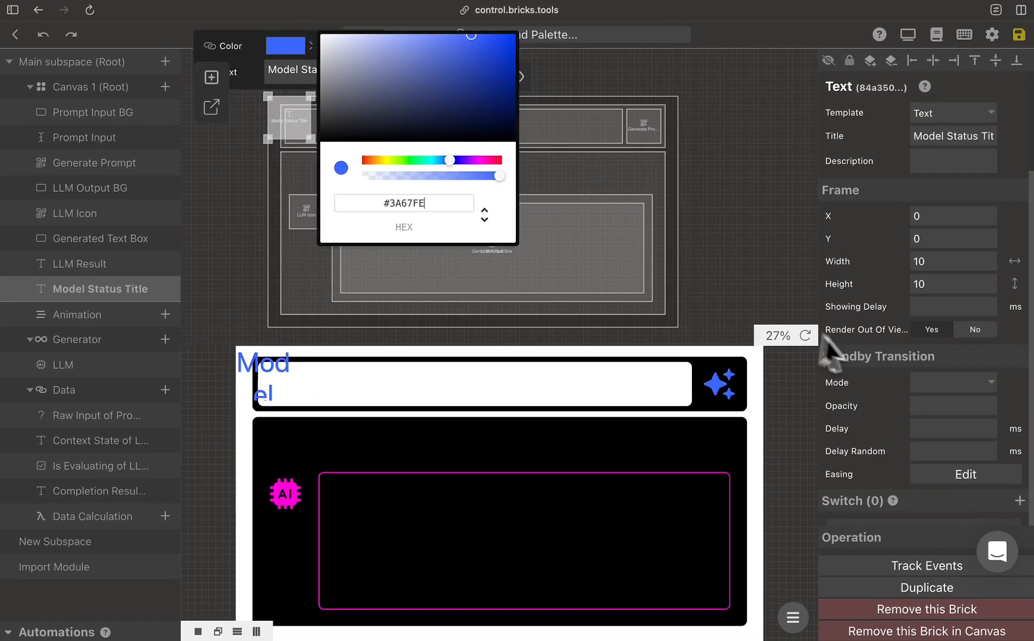
Set the Model Status Title brick's font size to 2 grid.
scroll(866, 356, "down", 10)
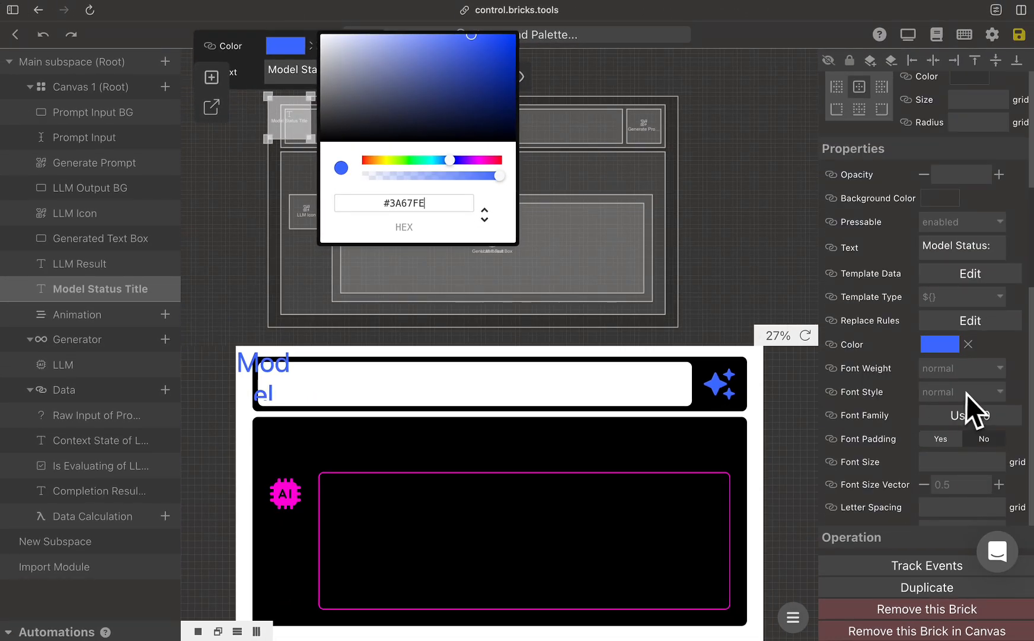
left_click(967, 466)
type("2")
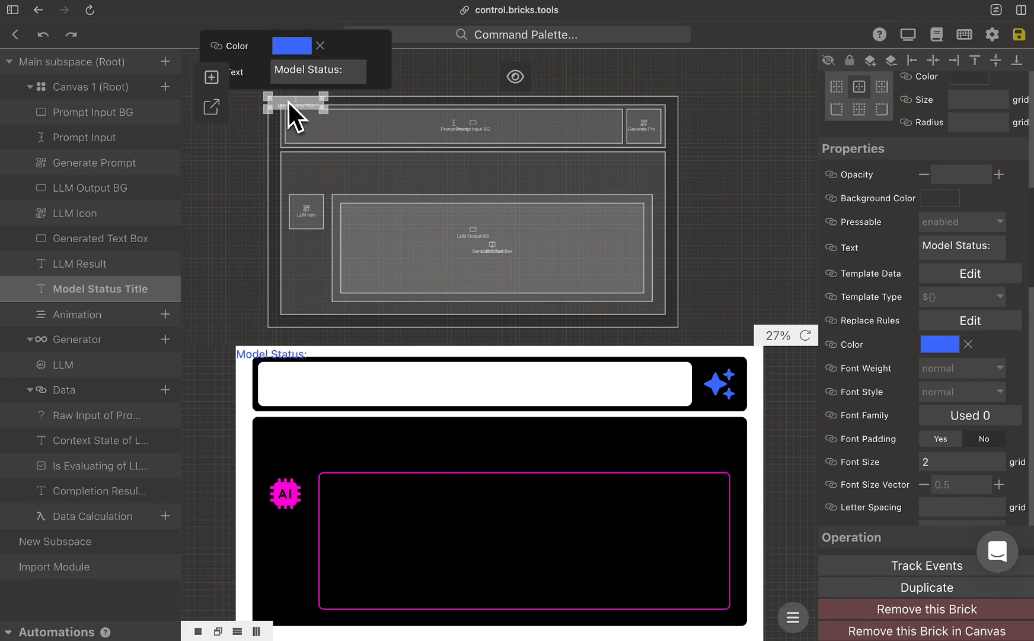
Move the Model Status Title above the LLM Icon inside the black output background and set its height to 4.
left_click_drag(288, 101, 315, 168)
scroll(893, 269, "up", 10)
left_click(948, 264)
left_click(945, 285)
key("BackSpace")
type("4")
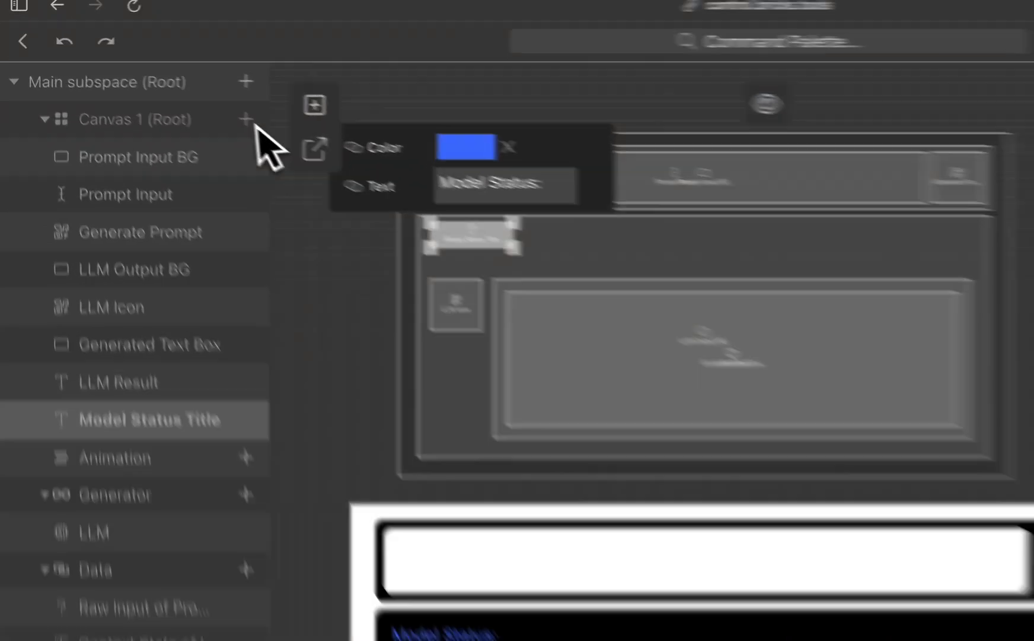
Add a brick titled "LLM Status" to Canvas 1, using the Text template.
left_click(165, 86)
left_click(596, 226)
left_click(628, 337)
left_click(642, 190)
type("LLM Status")
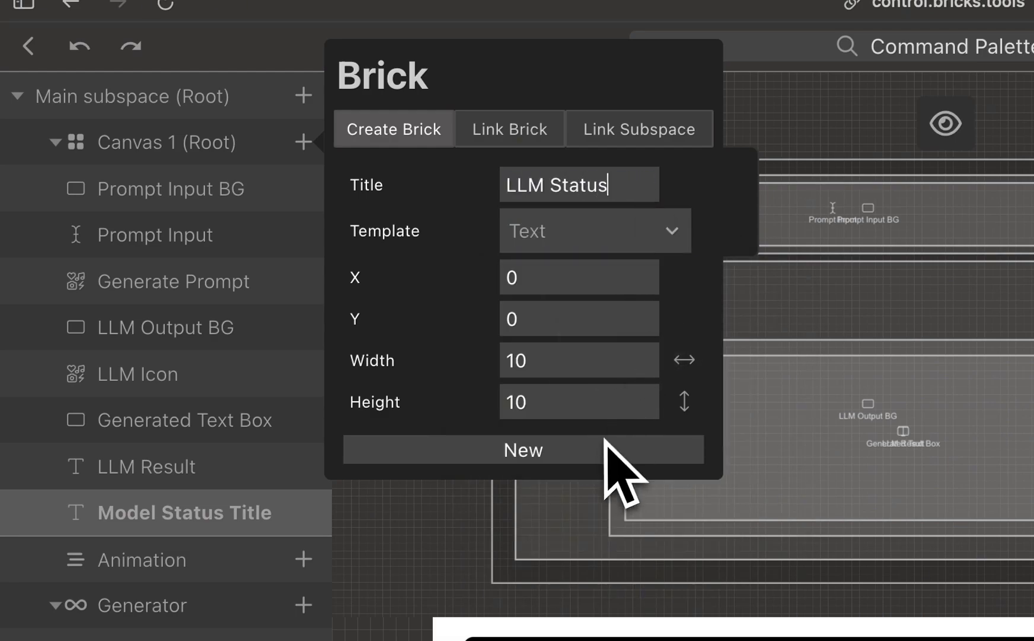
left_click(523, 449)
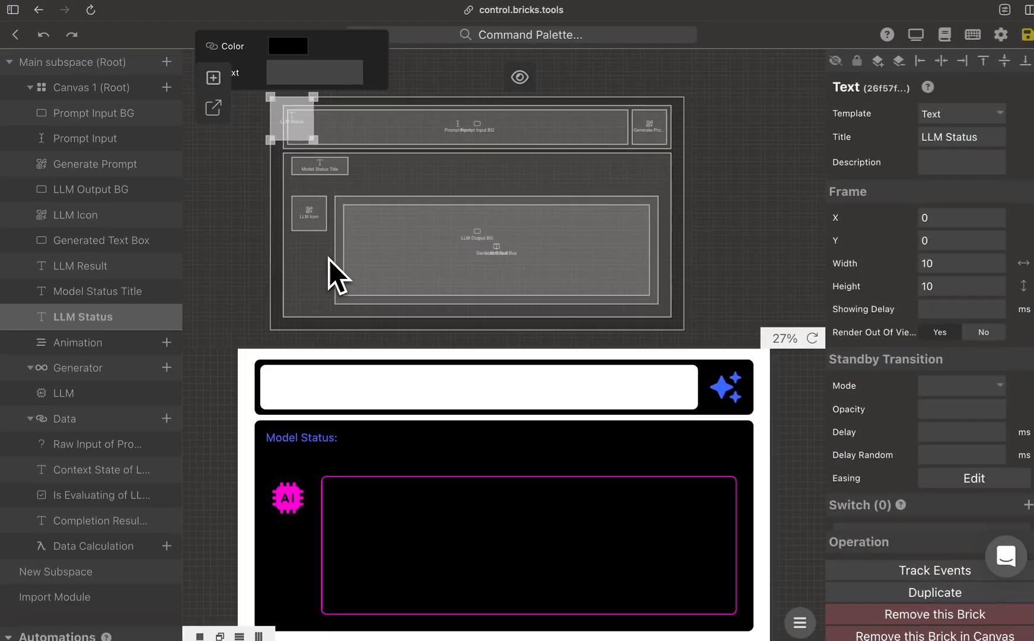
Link the LLM Status brick's text to the Context State of LLM data and set its colour to #3A67FE.
scroll(897, 285, "down", 8)
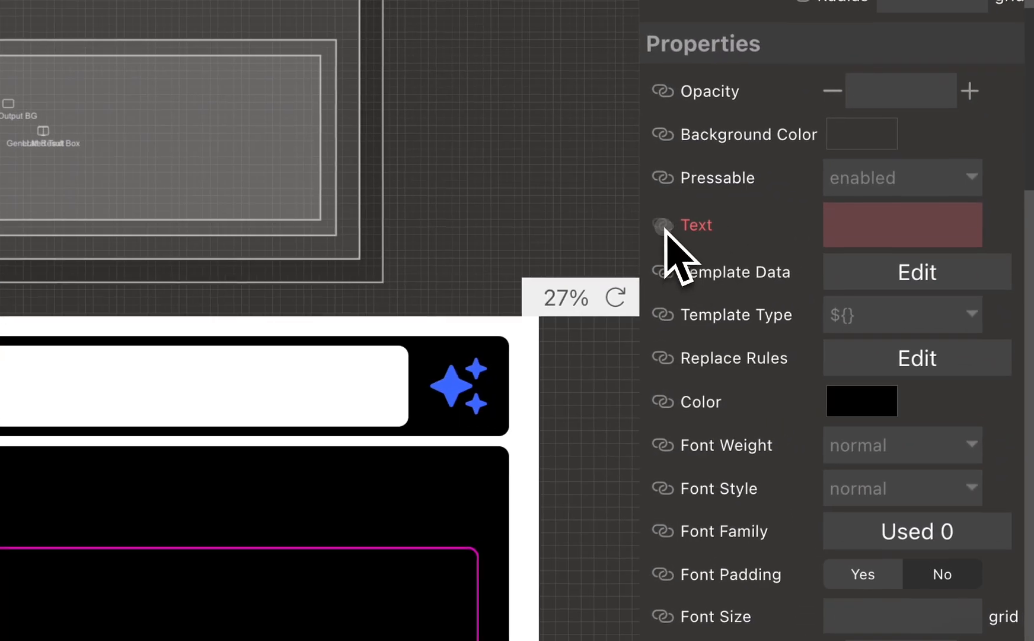
left_click(830, 220)
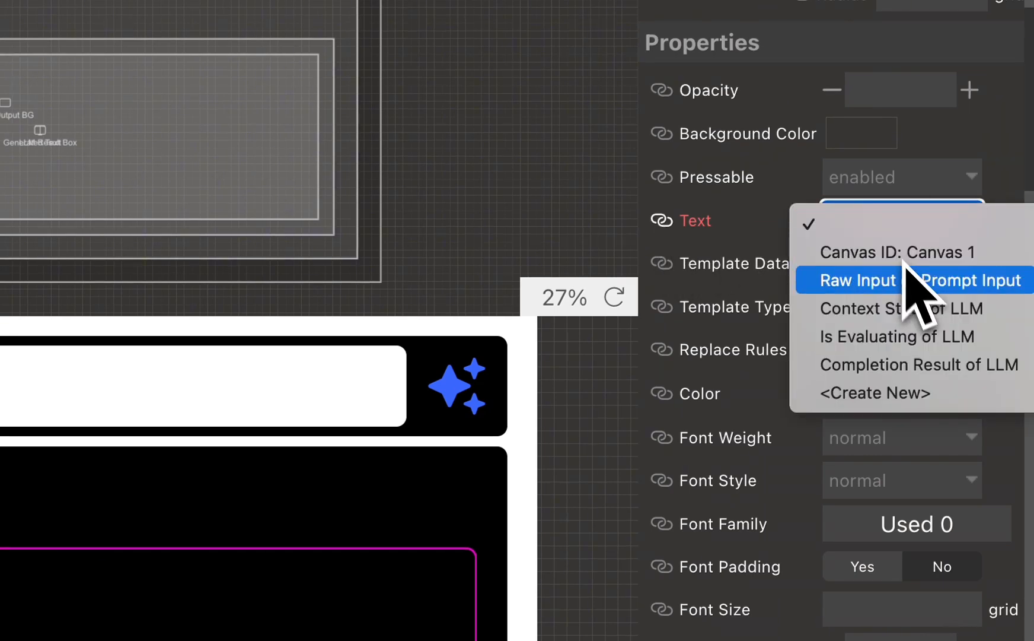
left_click(929, 309)
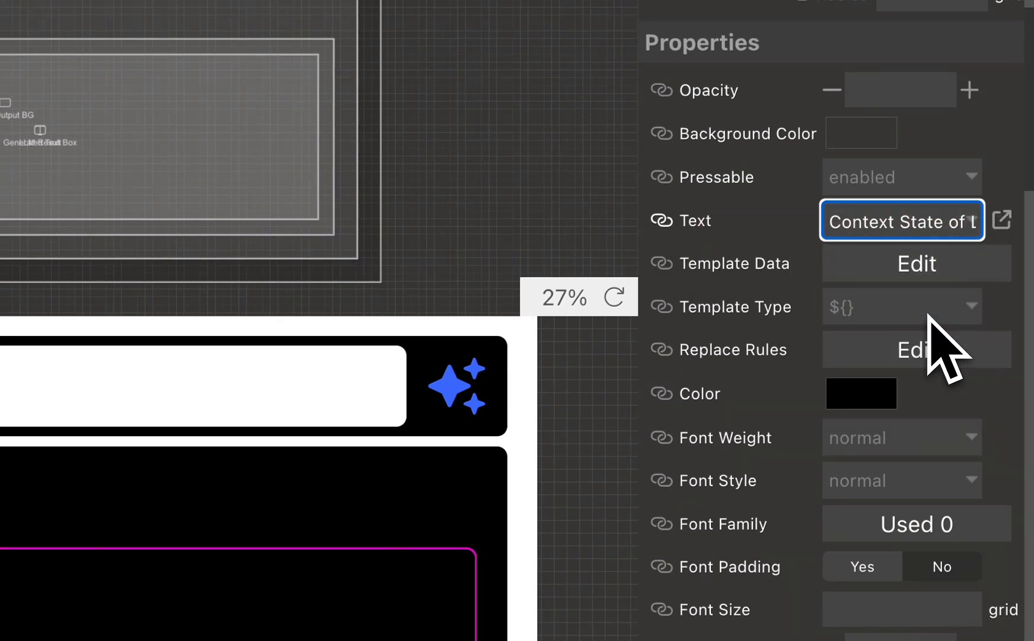
left_click(867, 389)
left_click(892, 469)
type("#3A67FE")
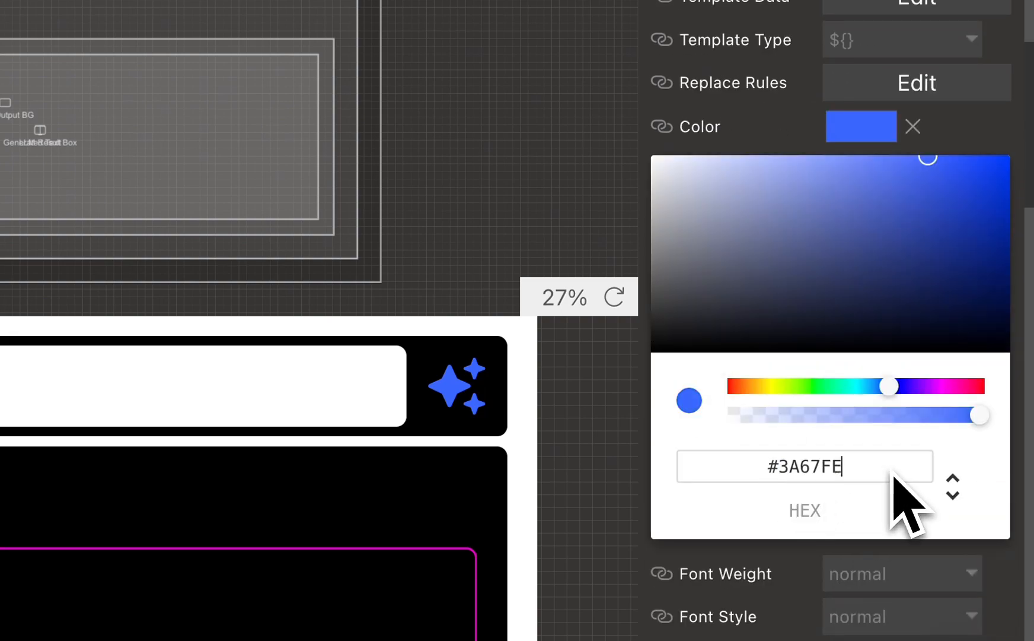
left_click(871, 136)
Set the LLM Status font size to 2 grid and fit the brick directly beside the Model Status Title.
left_click(881, 341)
type("2")
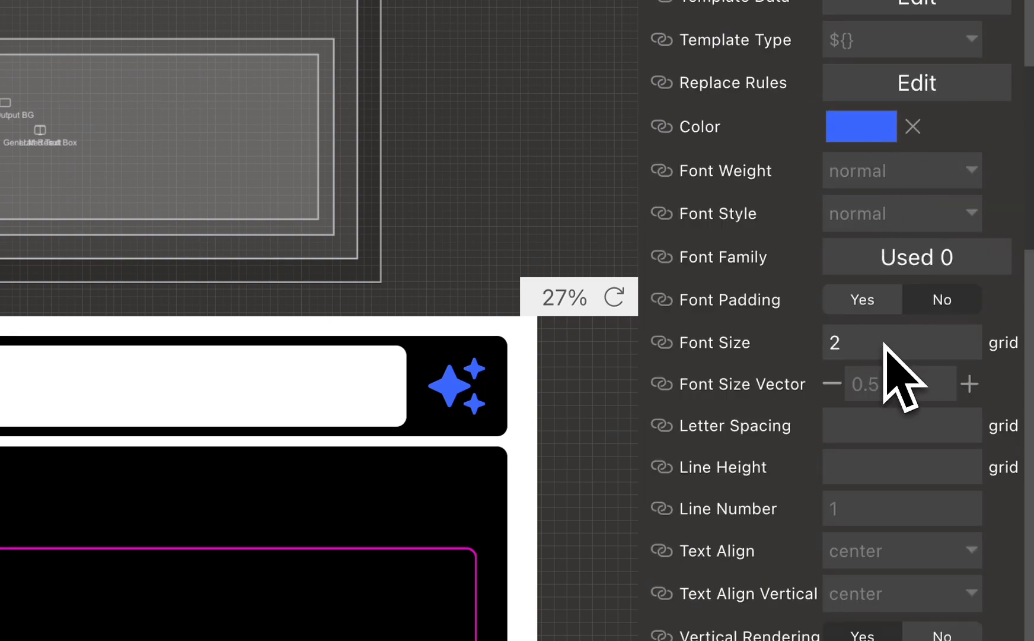
scroll(953, 362, "up", 10)
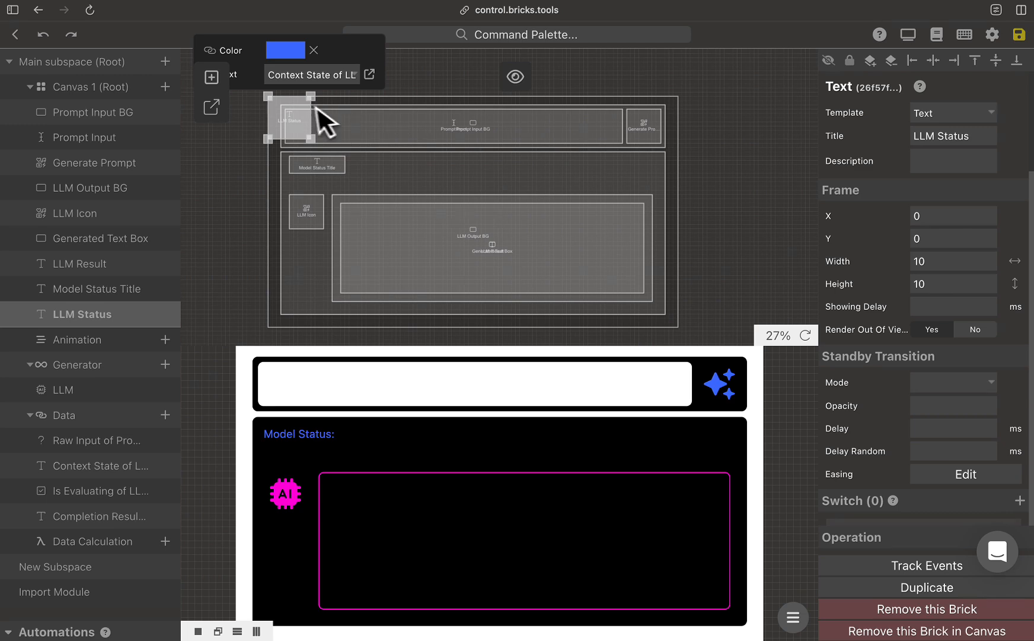
left_click_drag(316, 107, 392, 171)
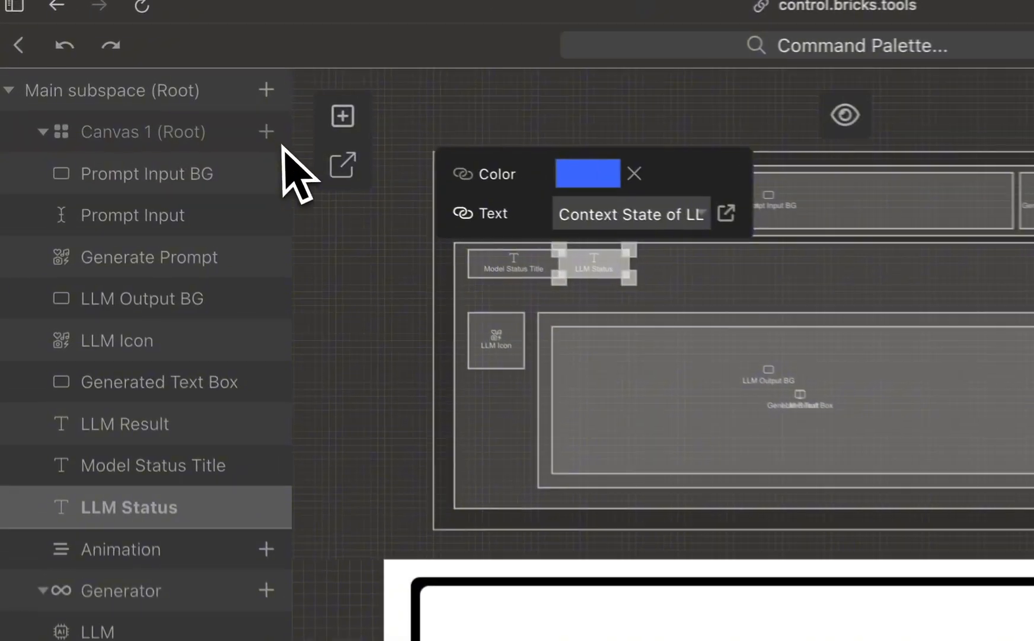
Add a Text brick titled "Generation Status Title" to Canvas 1 and place it just below the Model Status Title.
left_click(165, 87)
left_click(593, 219)
left_click(612, 324)
triple_click(605, 178)
type("Generation Status Title")
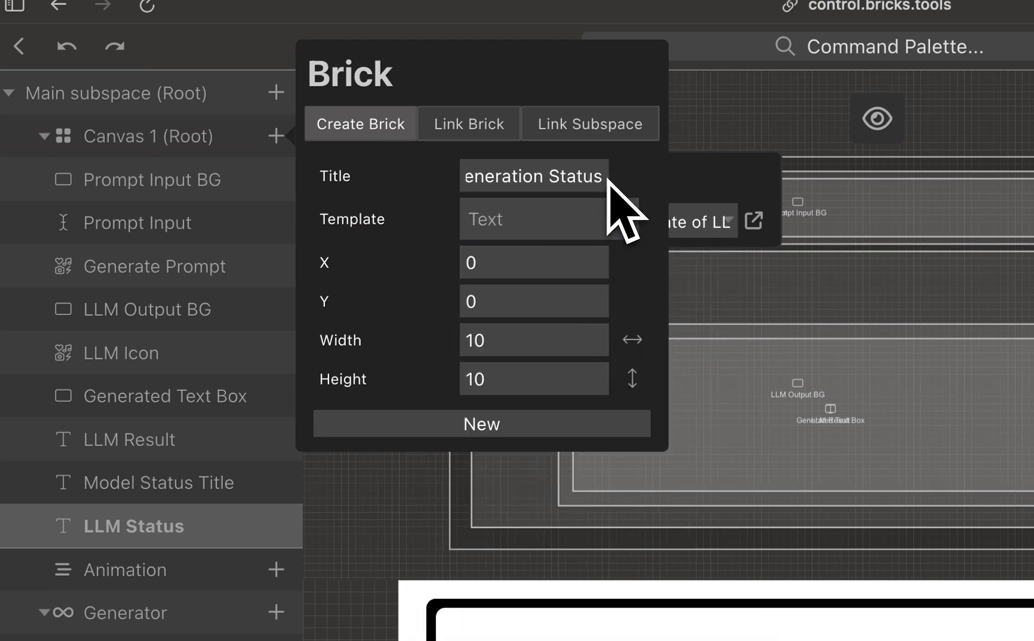
left_click(545, 423)
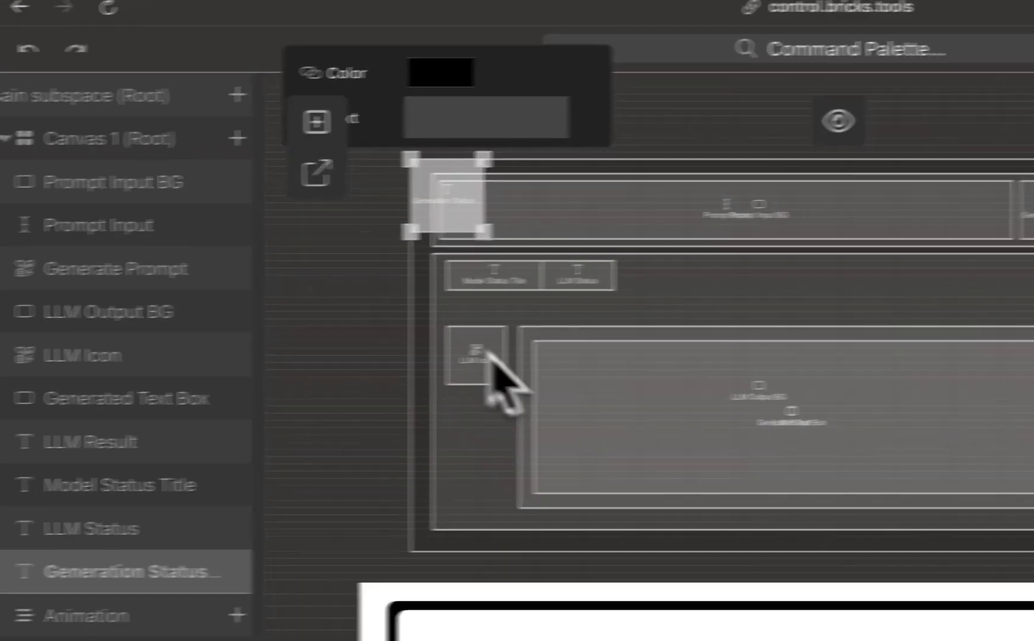
left_click_drag(468, 226, 535, 310)
Set the Generation Status Title brick's text to "Generating:" and its colour to #EC5D5D.
left_click(433, 244)
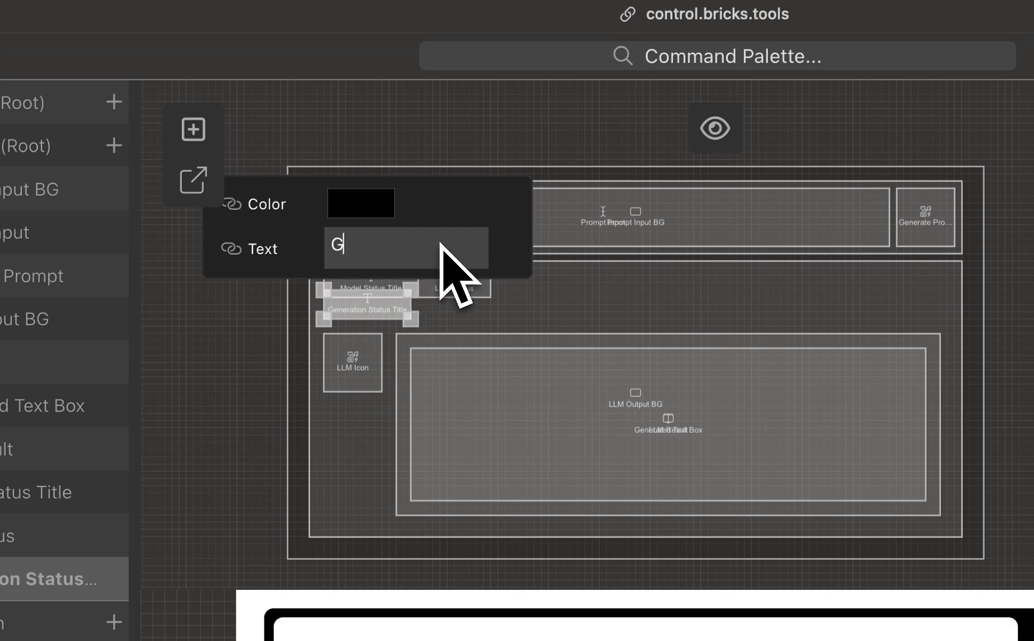
left_click(398, 197)
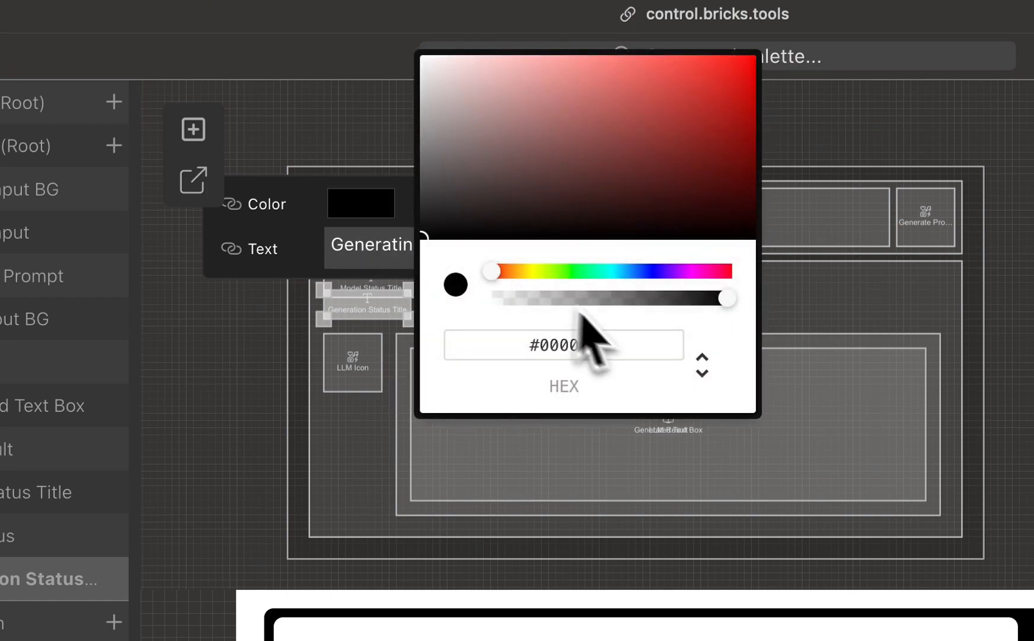
double_click(630, 356)
type("EC5D50")
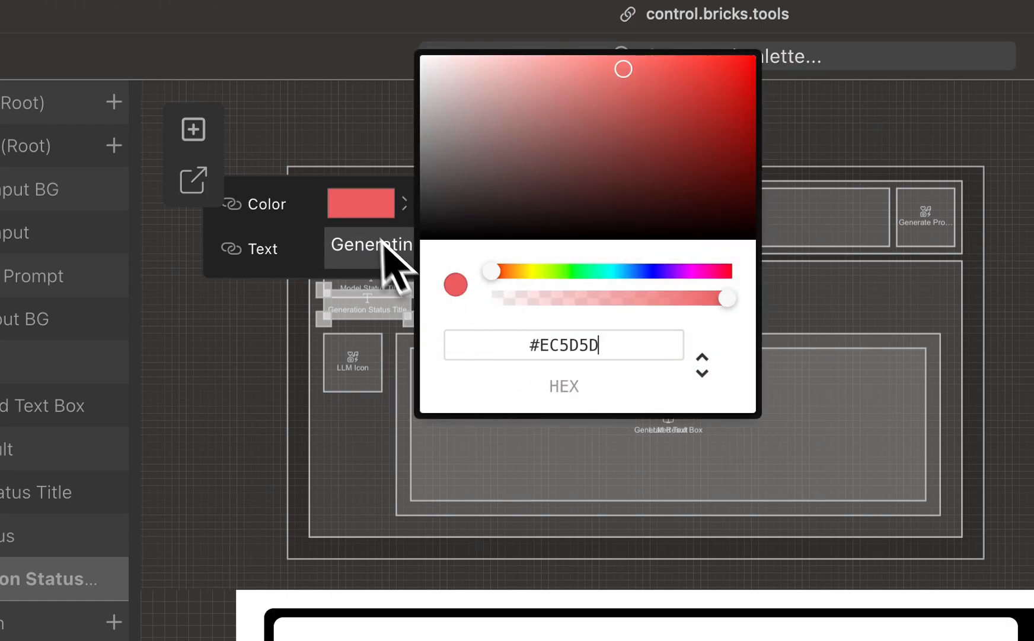
left_click(366, 220)
Set the Generation Status Title brick's font size to 2 grid.
scroll(889, 426, "down", 10)
left_click(955, 434)
type("2")
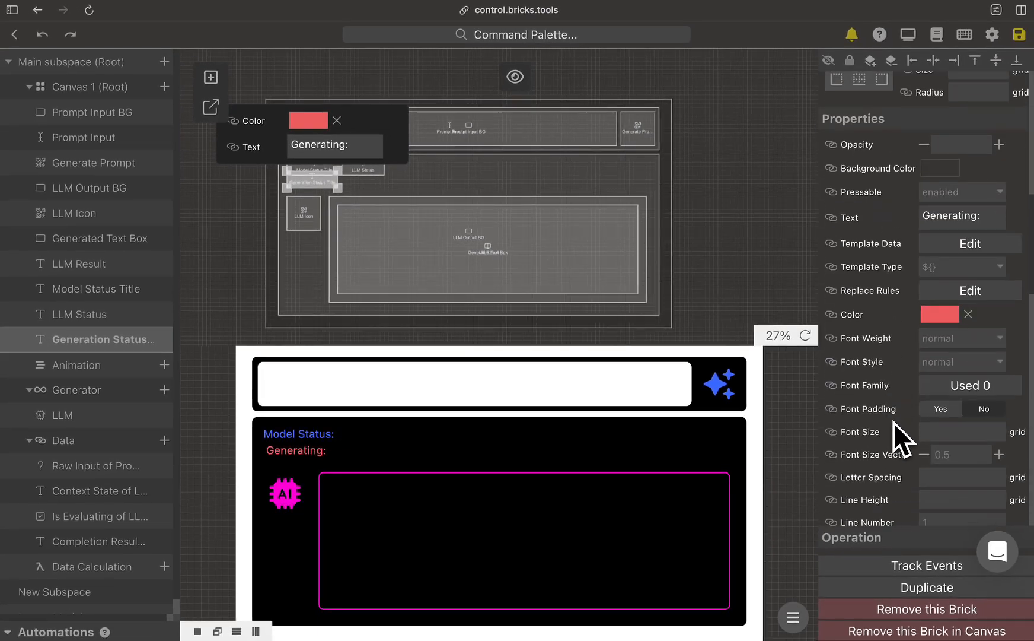
Set the Generation Status Title's Y position to 18 and adjust its width slightly.
scroll(956, 437, "up", 10)
left_click(952, 238)
key("BackSpace")
type("8")
left_click(947, 267)
key("BackSpace")
type("1")
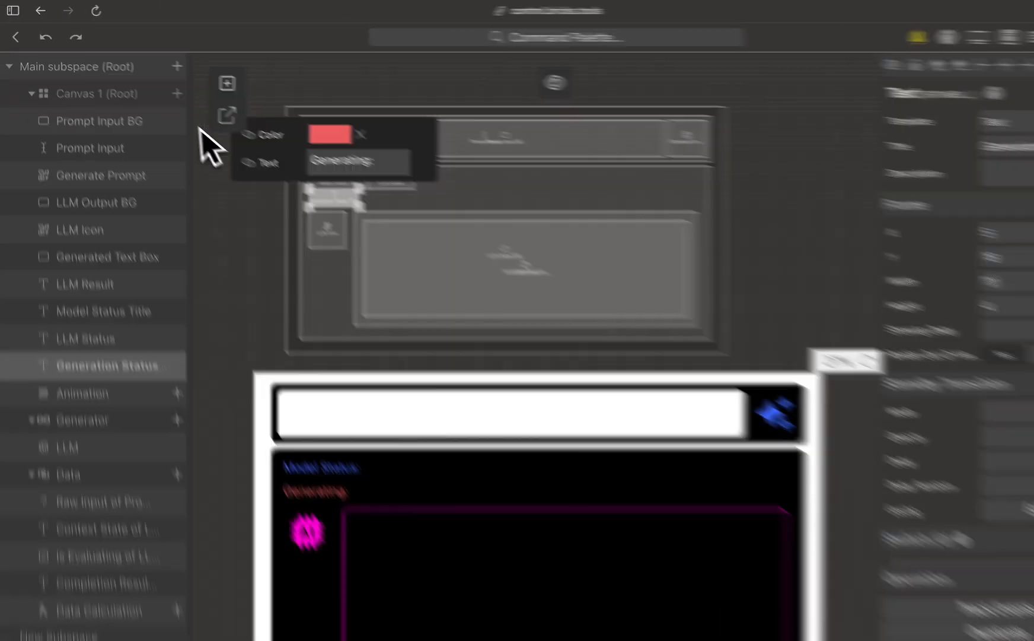
Add a brick titled "Generating Status" to Canvas 1, using the Text template.
left_click(164, 87)
left_click(355, 135)
left_click(337, 192)
triple_click(609, 197)
type("Ge")
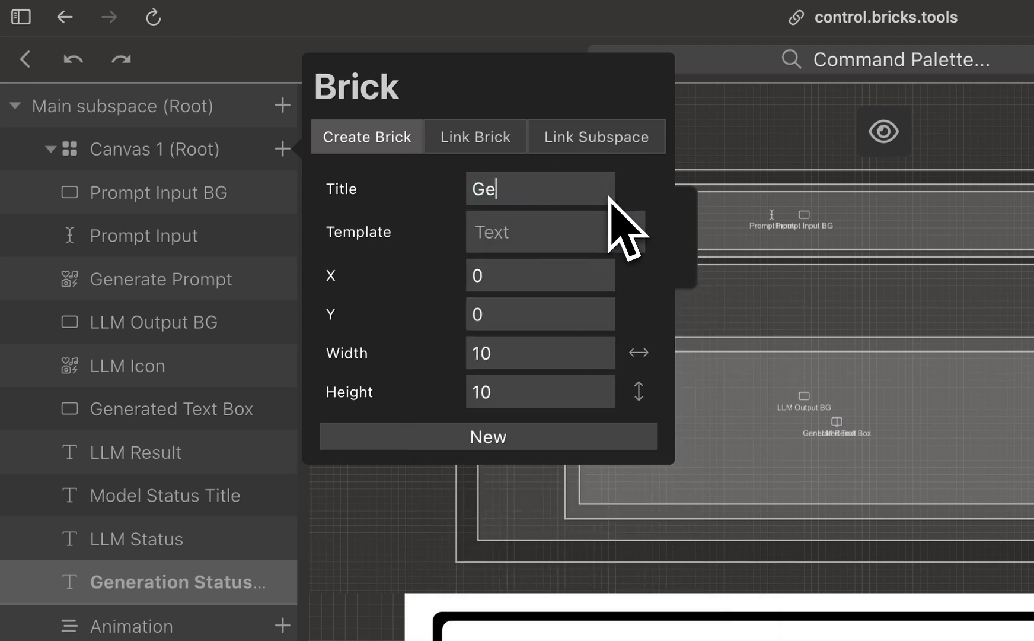
type("nerating Status")
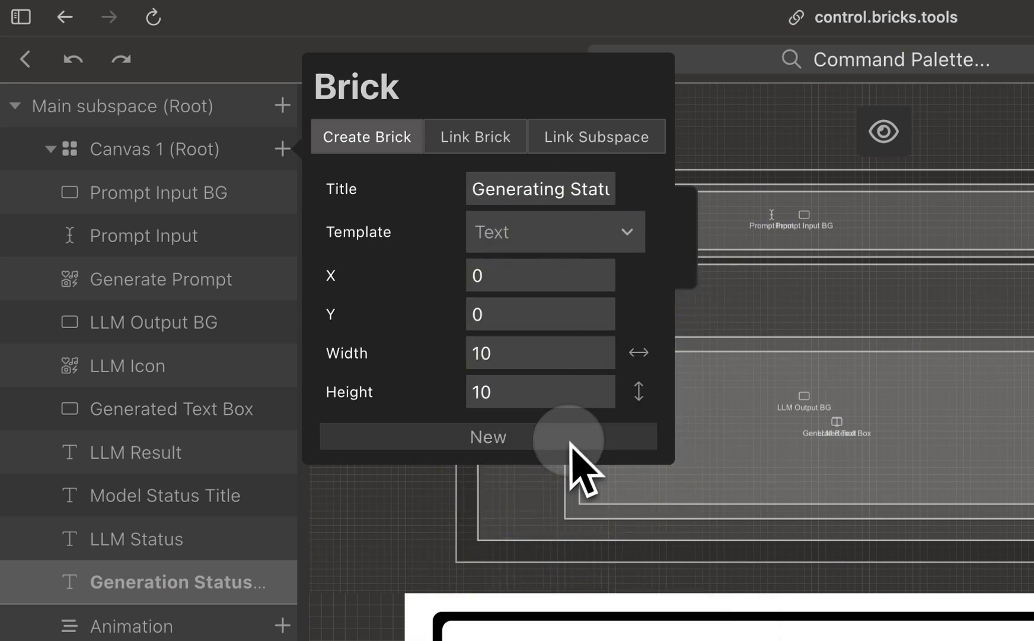
left_click(582, 439)
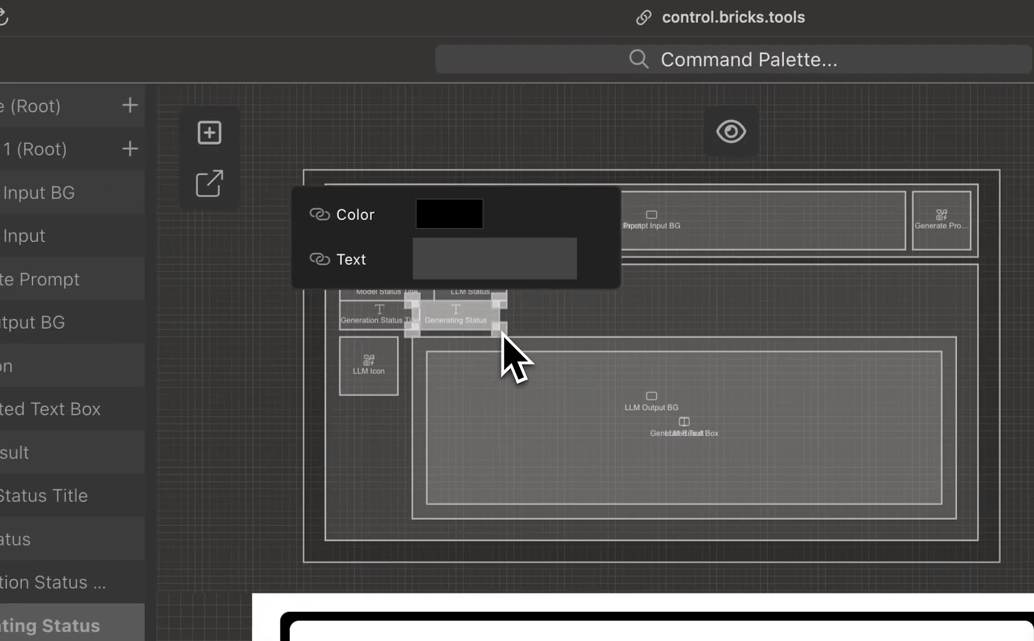
Link the Generating Status brick's text to the Is Evaluating of LLM data and set its colour to #EC5D5D.
left_click(512, 272)
left_click(554, 328)
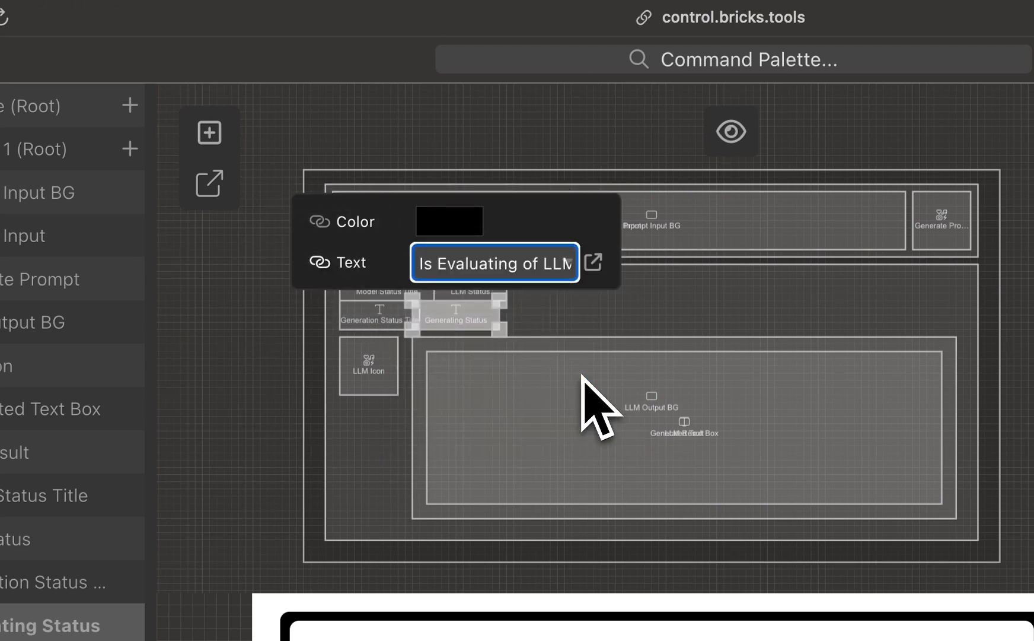
left_click(449, 221)
left_click(709, 350)
type("ECD")
key("BackSpace")
type("5D5D")
left_click(464, 223)
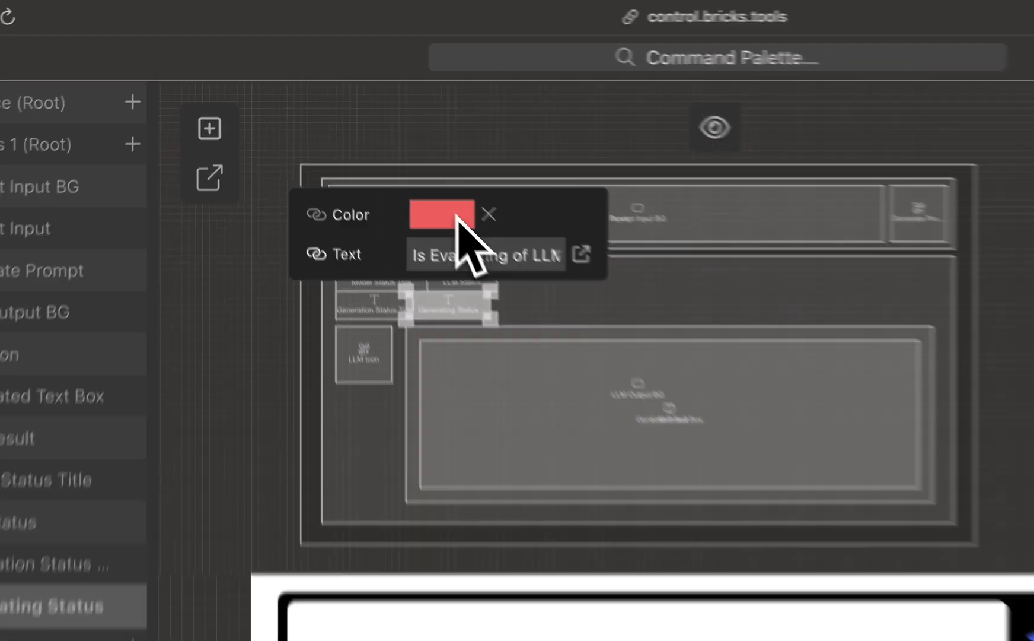
Set the Generating Status brick's font size to 2 grid.
scroll(897, 355, "down", 3)
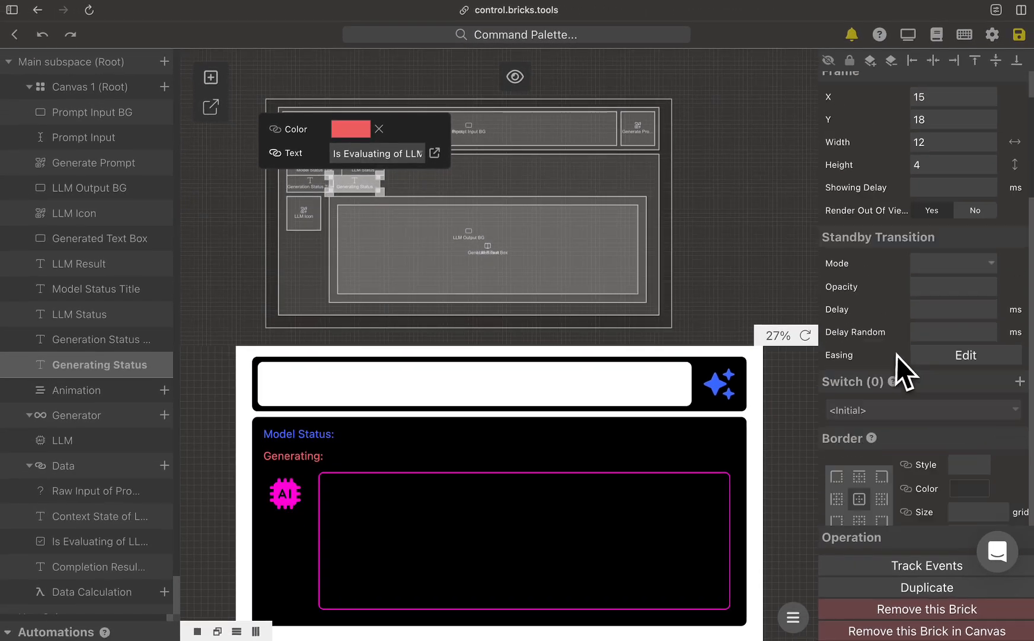
scroll(898, 355, "down", 10)
left_click(955, 294)
type("2")
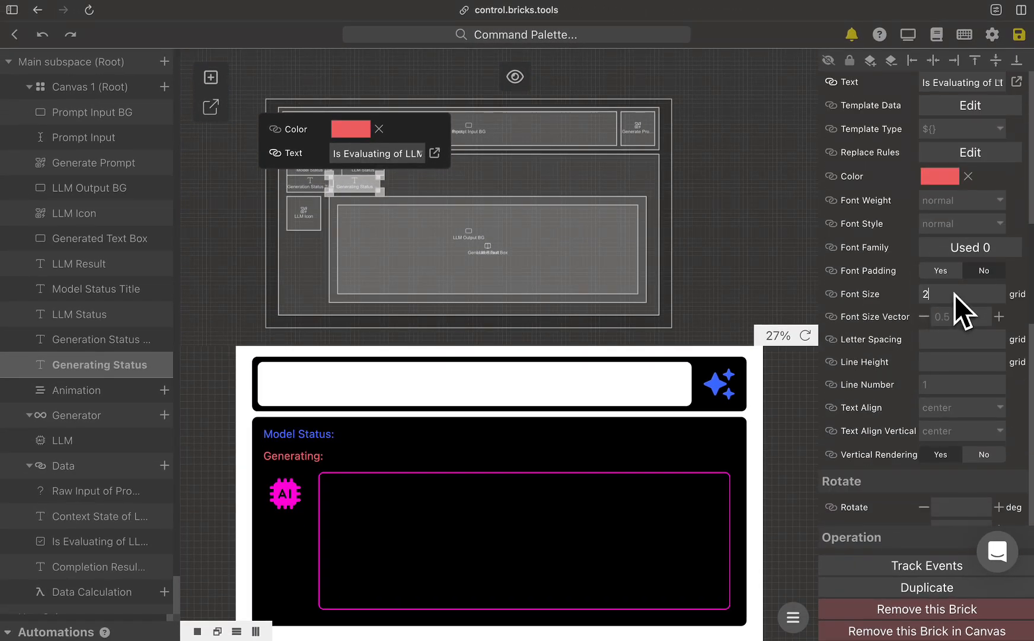
Set the Generating Status brick's X position to 14 and width to 15, and save the application.
scroll(954, 294, "up", 12)
left_click(965, 218)
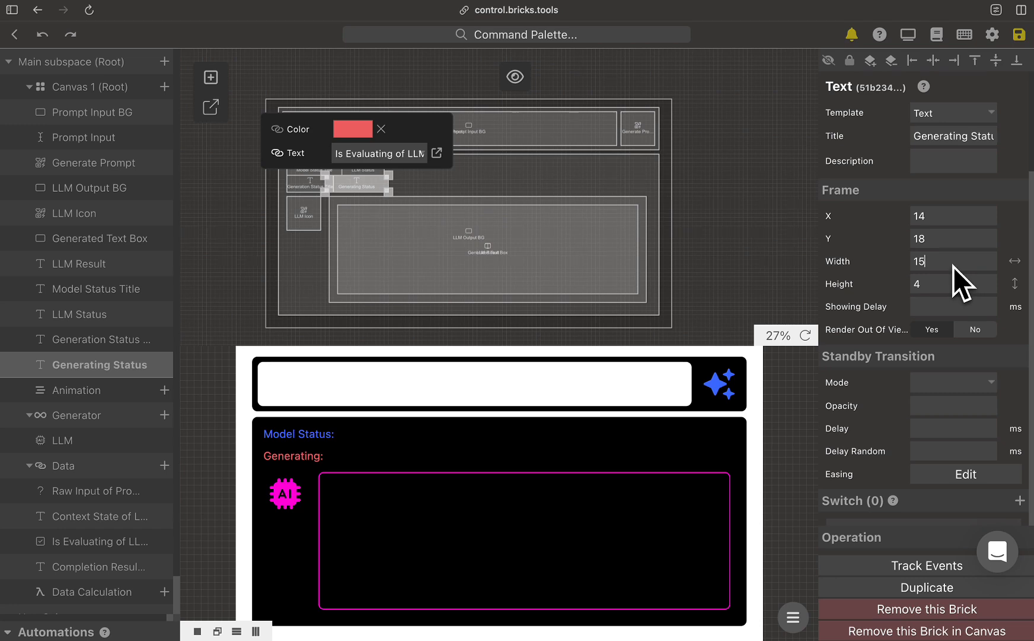
left_click(761, 232)
left_click(1019, 34)
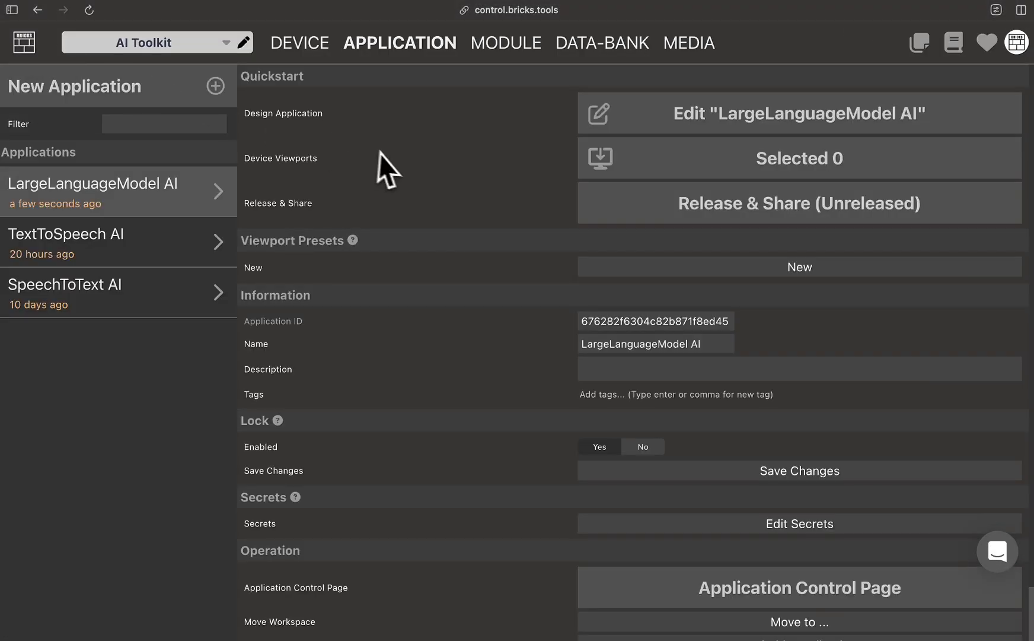
Assign one device viewport to the LargeLanguageModel AI application and save the selection.
left_click(670, 158)
left_click(197, 193)
left_click(285, 583)
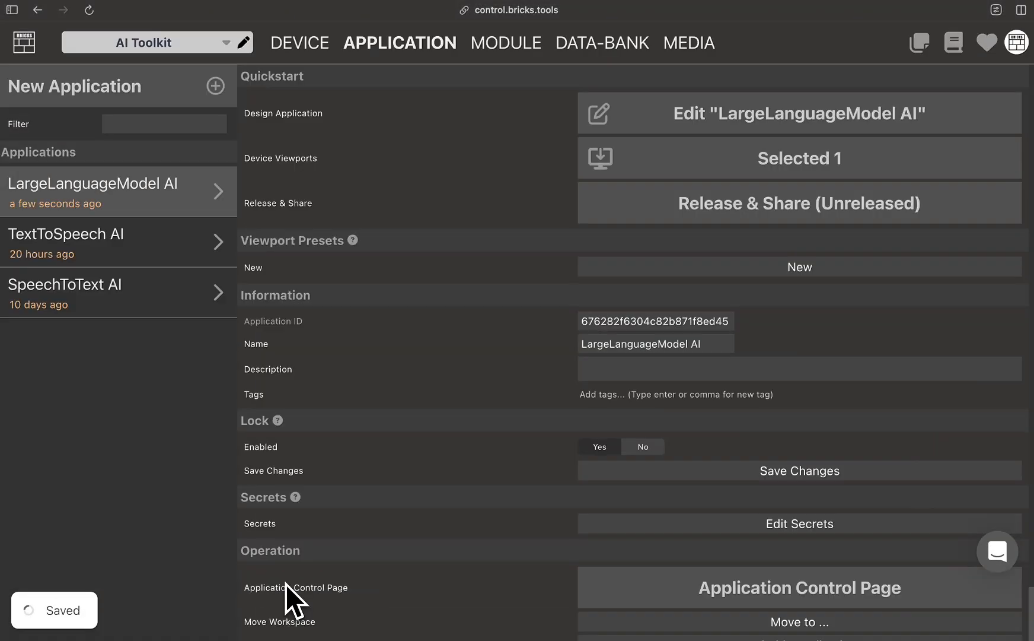